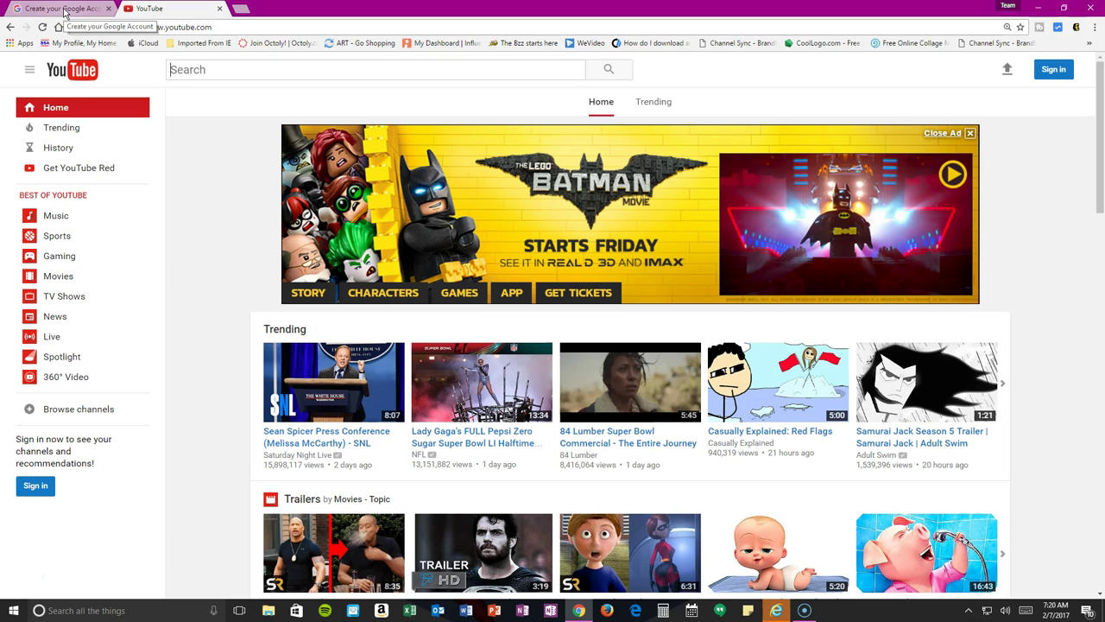
# Switch to the browser tab with the empty 'Create your Google Account' form.
pyautogui.click(66, 10)
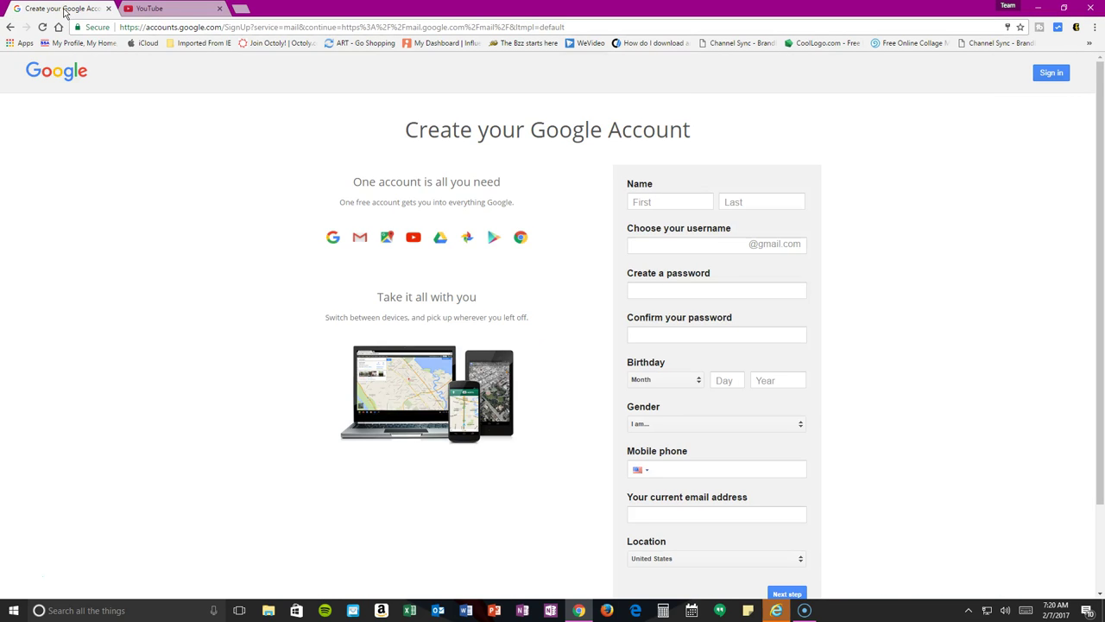
# Enter the new account's first name, last name and a chosen username on the sign-up form.
pyautogui.click(669, 201)
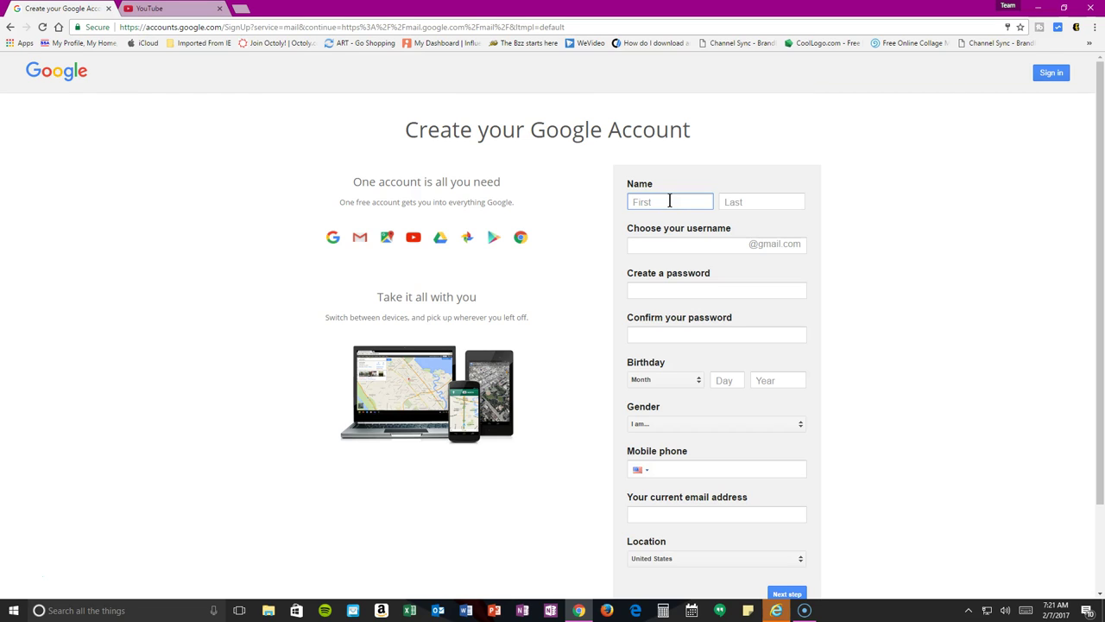
pyautogui.write('newto')
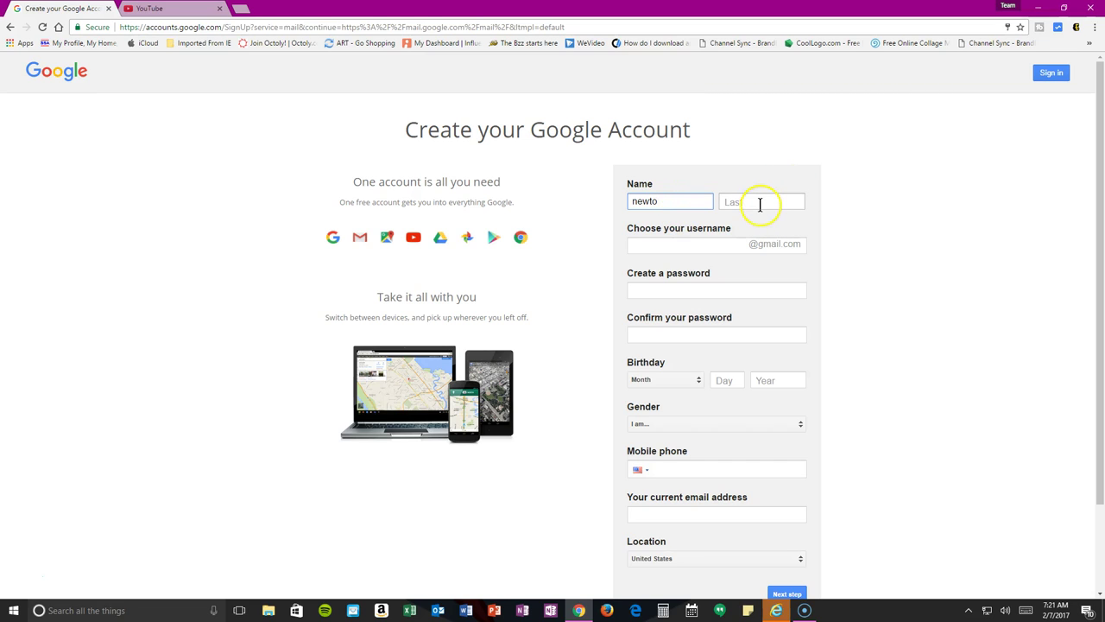
pyautogui.click(758, 203)
pyautogui.write('youtube')
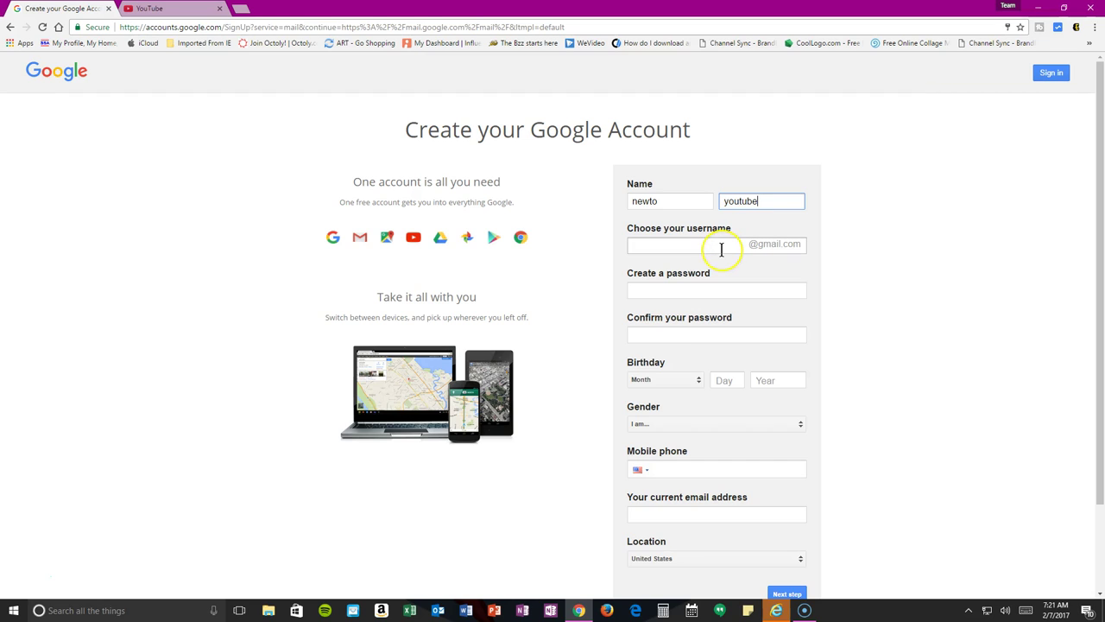
pyautogui.click(721, 248)
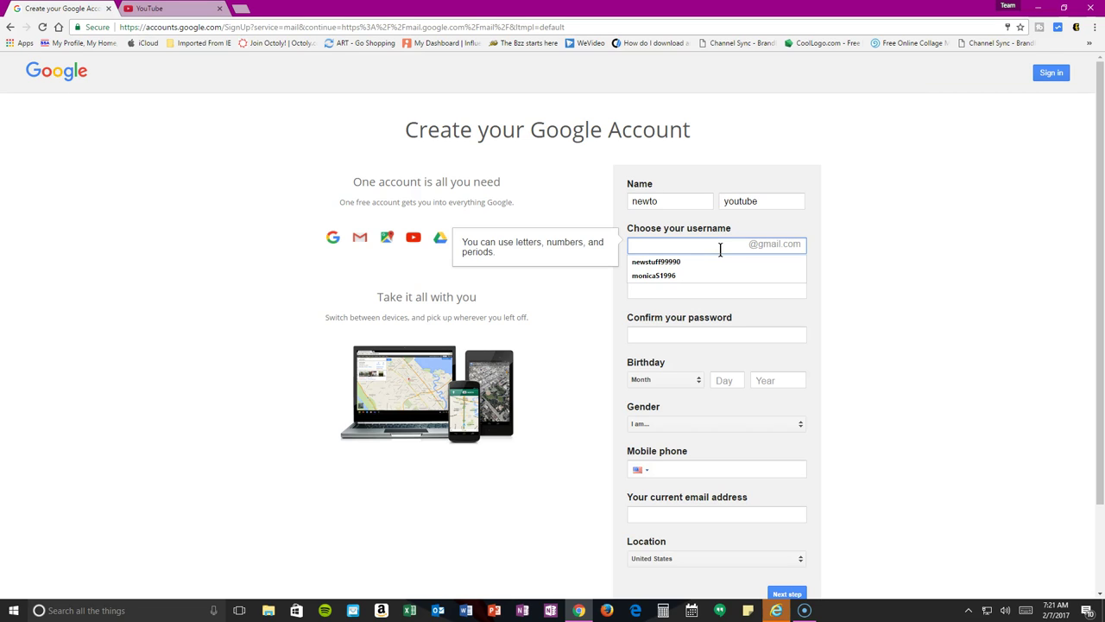
pyautogui.write('n')
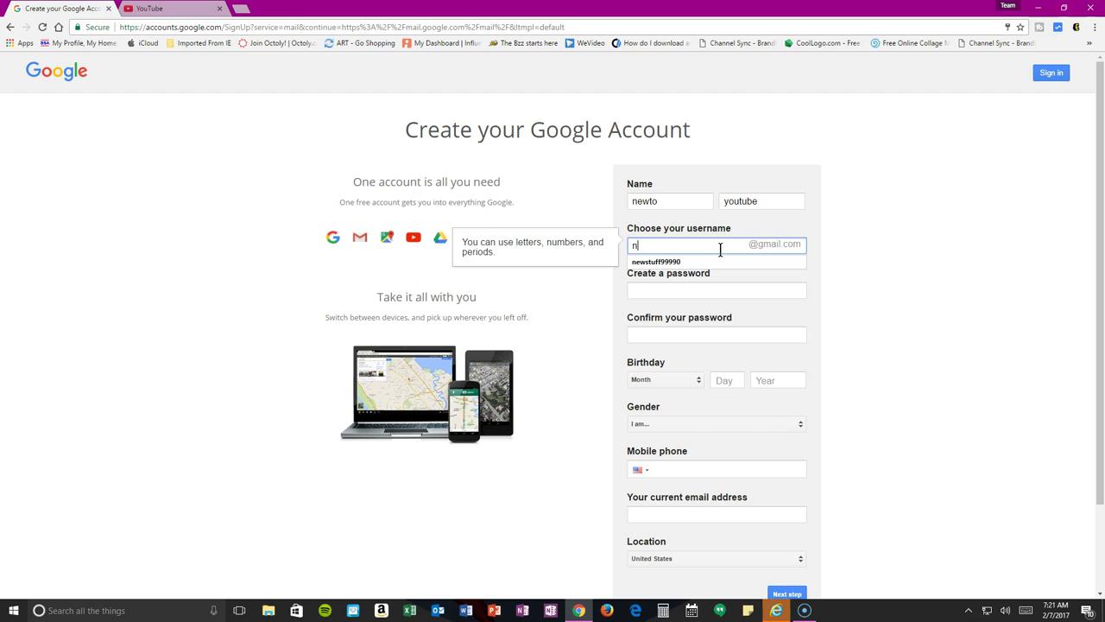
pyautogui.write('ewto')
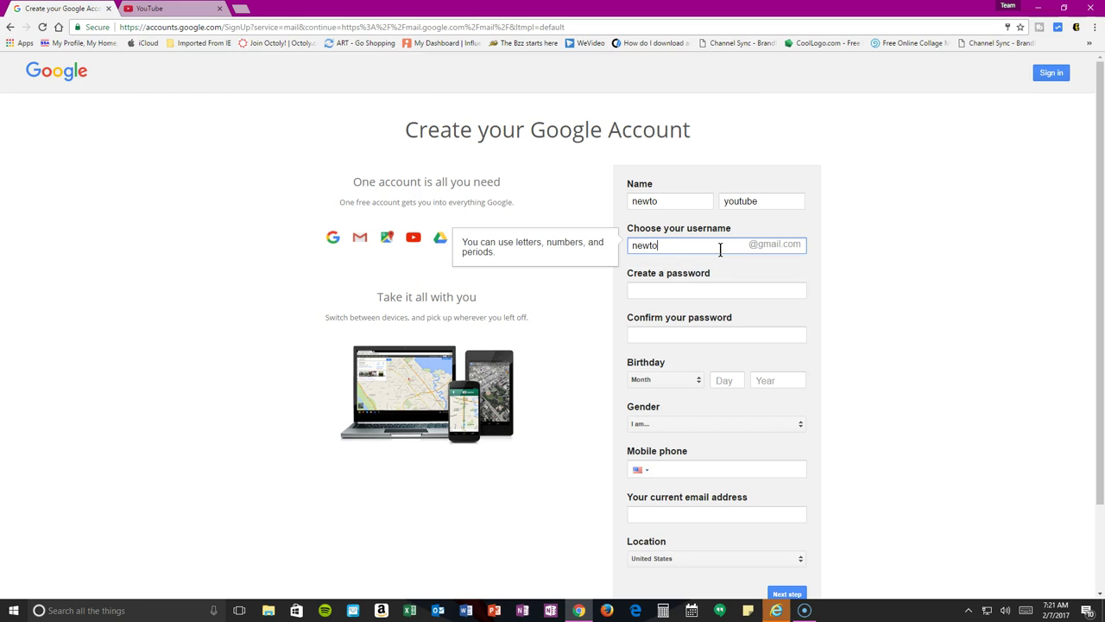
pyautogui.write('you1234')
# Append 9 to the taken username, then enter and confirm the account password.
pyautogui.click(691, 289)
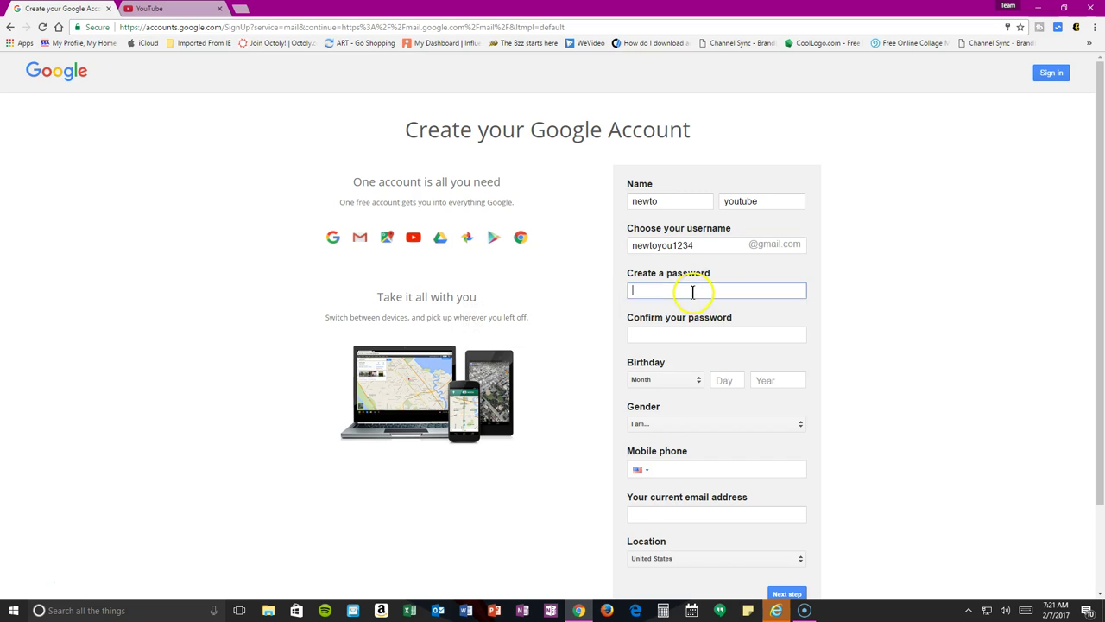
pyautogui.click(701, 245)
pyautogui.write('9')
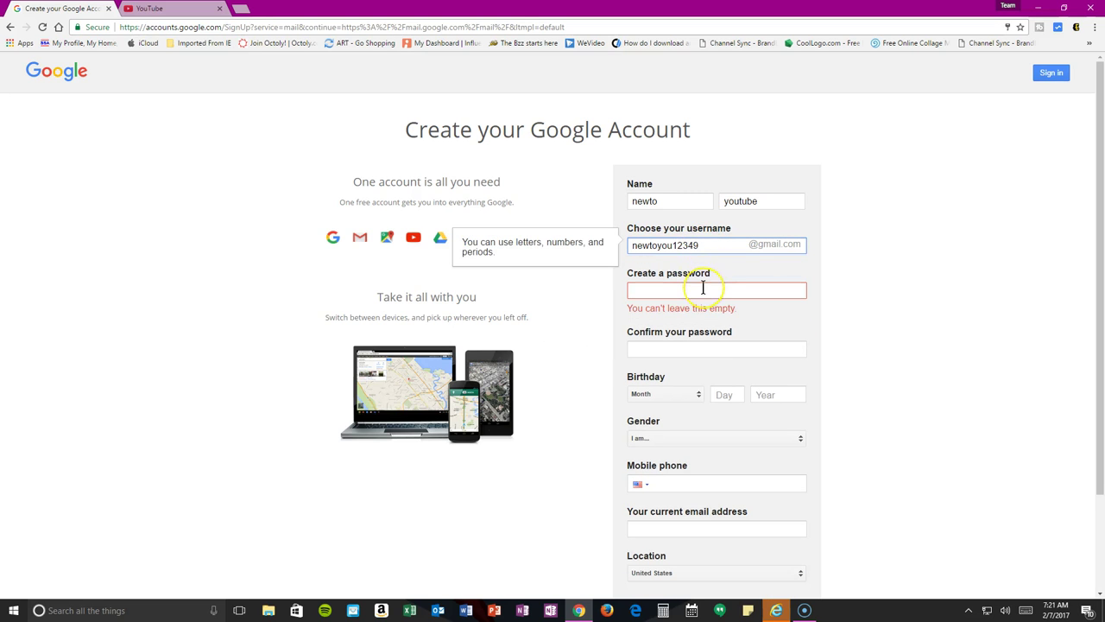
pyautogui.click(703, 289)
pyautogui.write('•••••••')
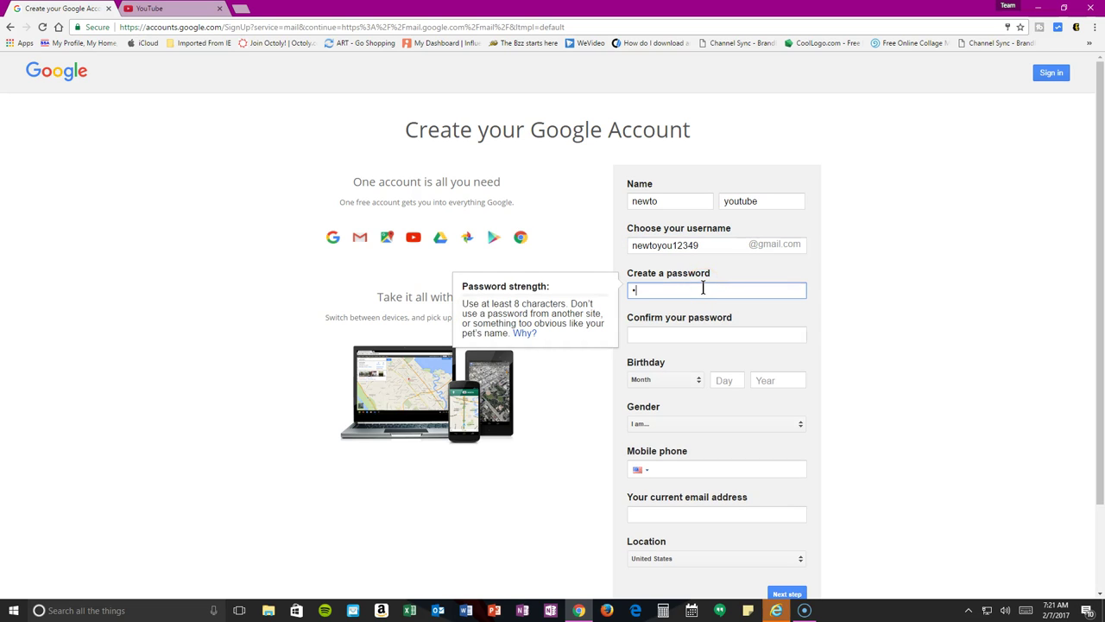
pyautogui.write('•')
pyautogui.click(705, 336)
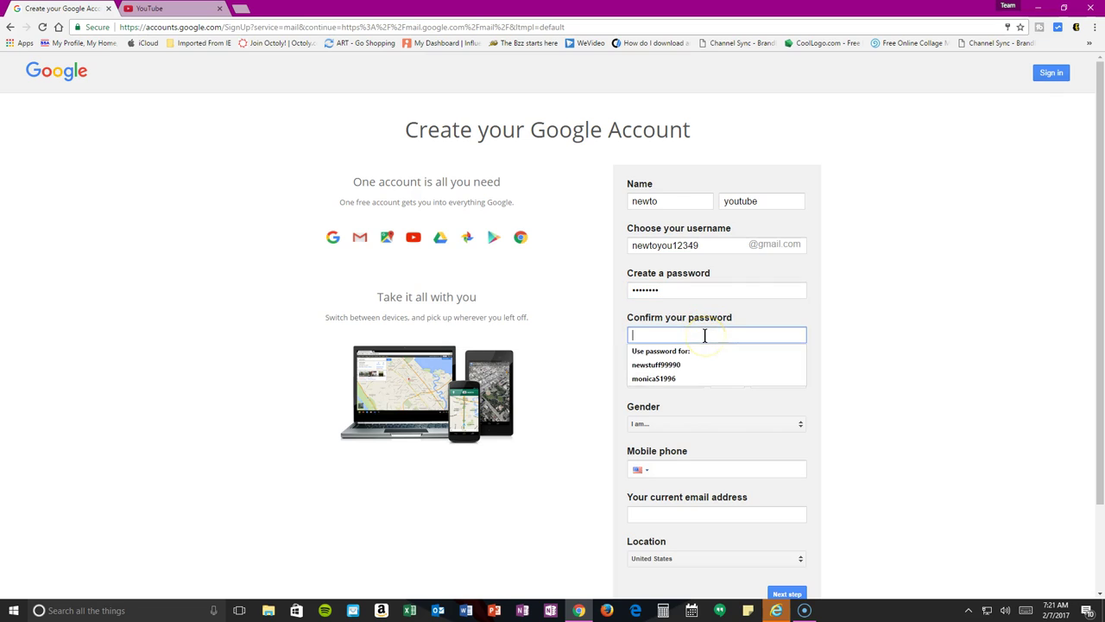
pyautogui.write('••••••••')
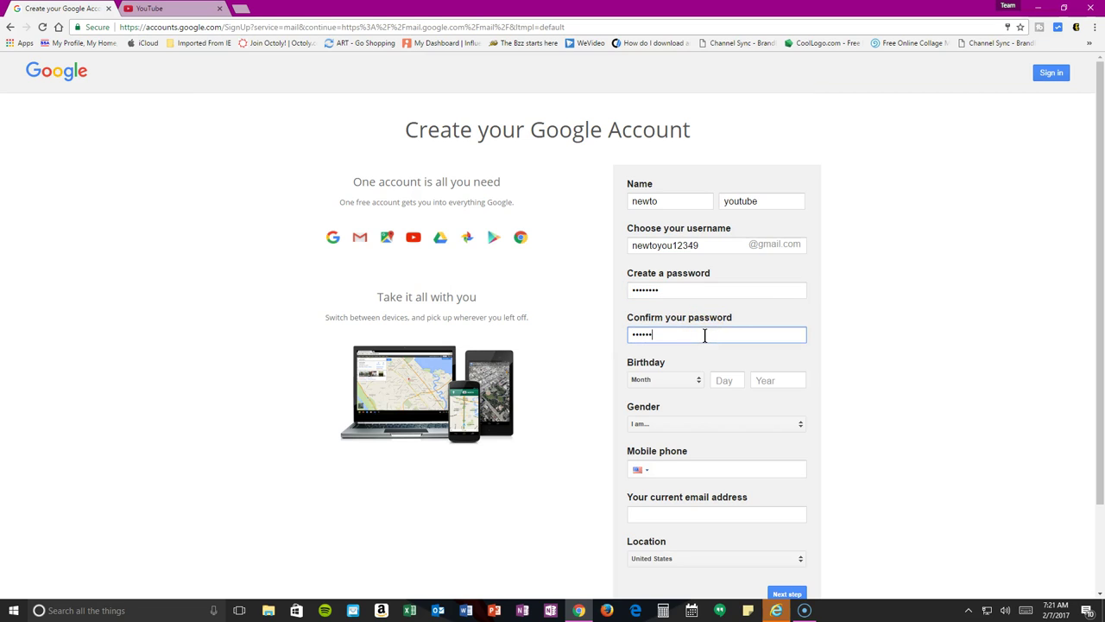
# Set the birthday to 05 February 1996 and the gender to Female.
pyautogui.click(680, 382)
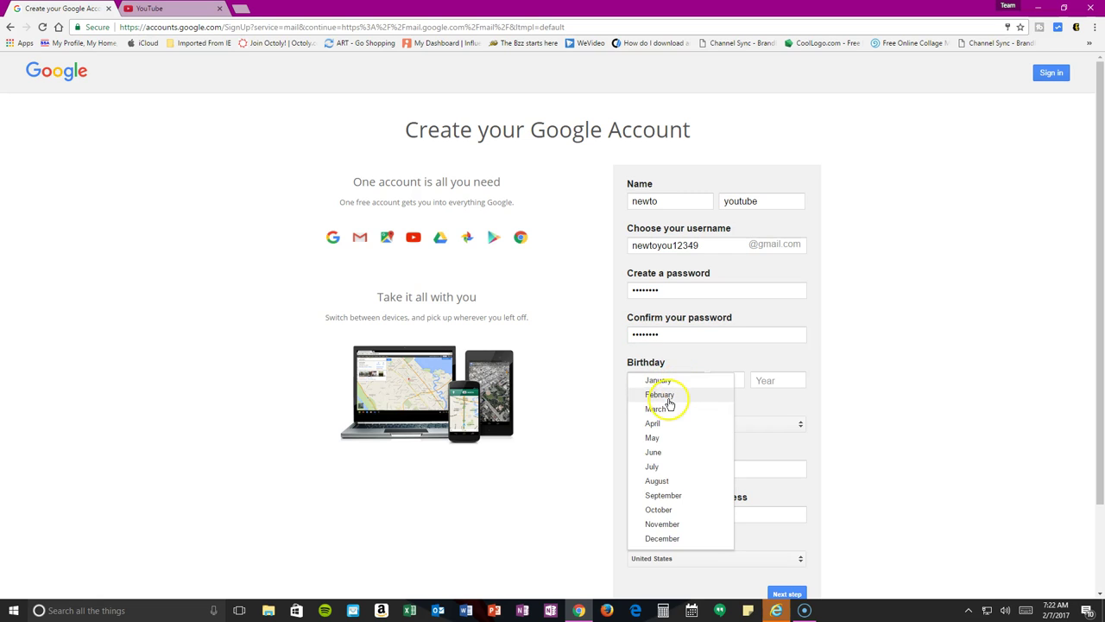
pyautogui.click(660, 394)
pyautogui.click(723, 384)
pyautogui.write('05')
pyautogui.click(769, 376)
pyautogui.write('1996')
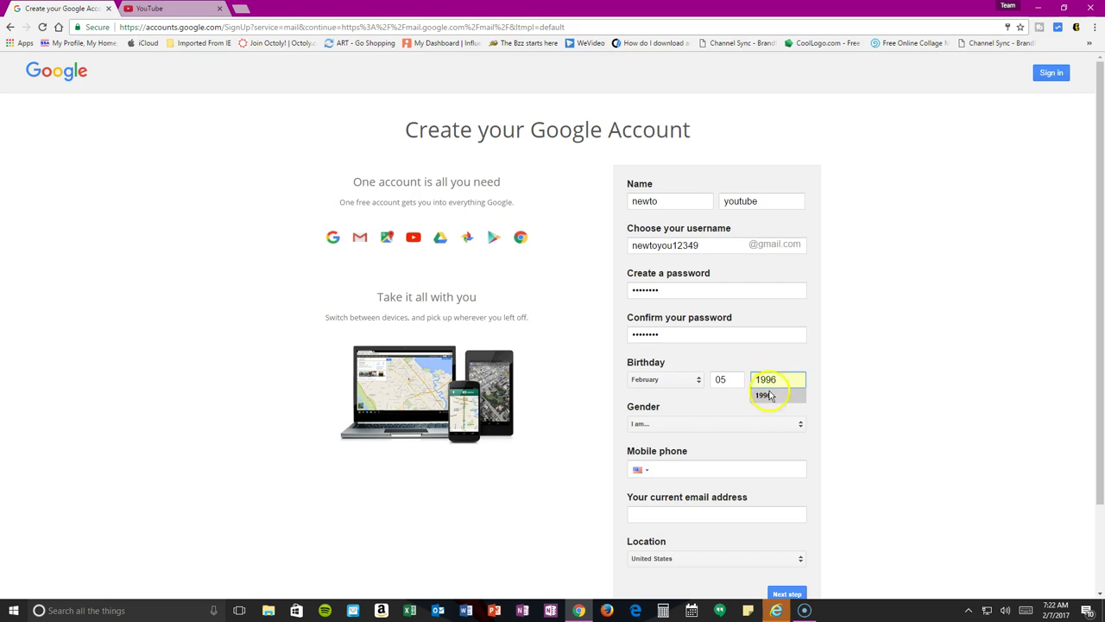
pyautogui.click(765, 395)
pyautogui.click(696, 422)
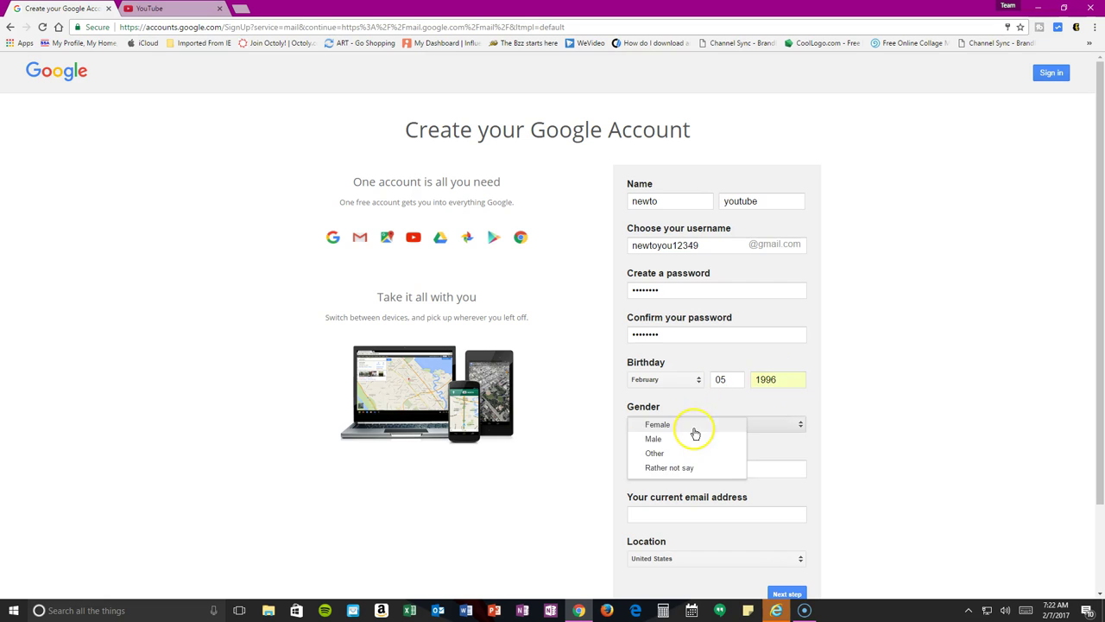
pyautogui.click(698, 450)
pyautogui.scroll(-1, 698, 464)
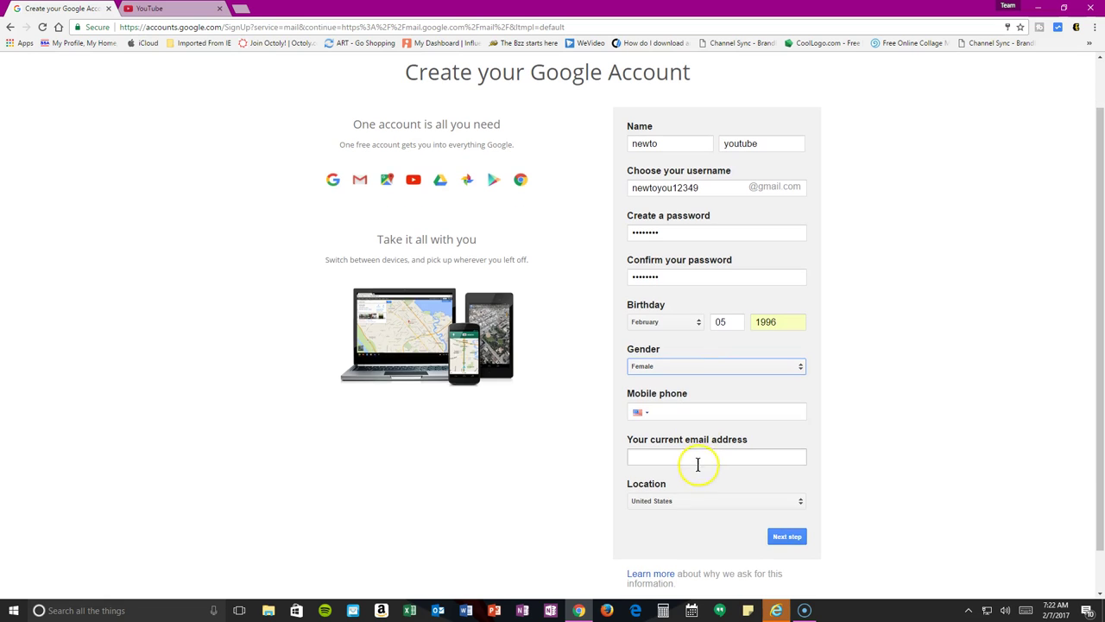
# Submit the form, agree to the Privacy and Terms, and continue into the new Gmail inbox.
pyautogui.click(784, 539)
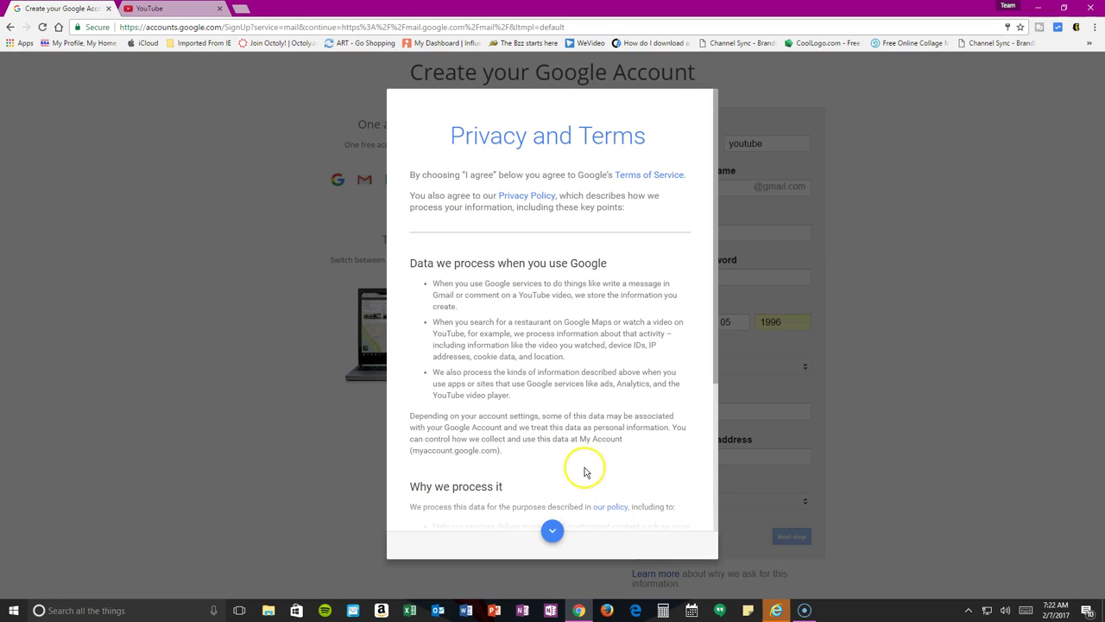
pyautogui.scroll(-1, 570, 364)
pyautogui.scroll(-3, 570, 364)
pyautogui.click(673, 547)
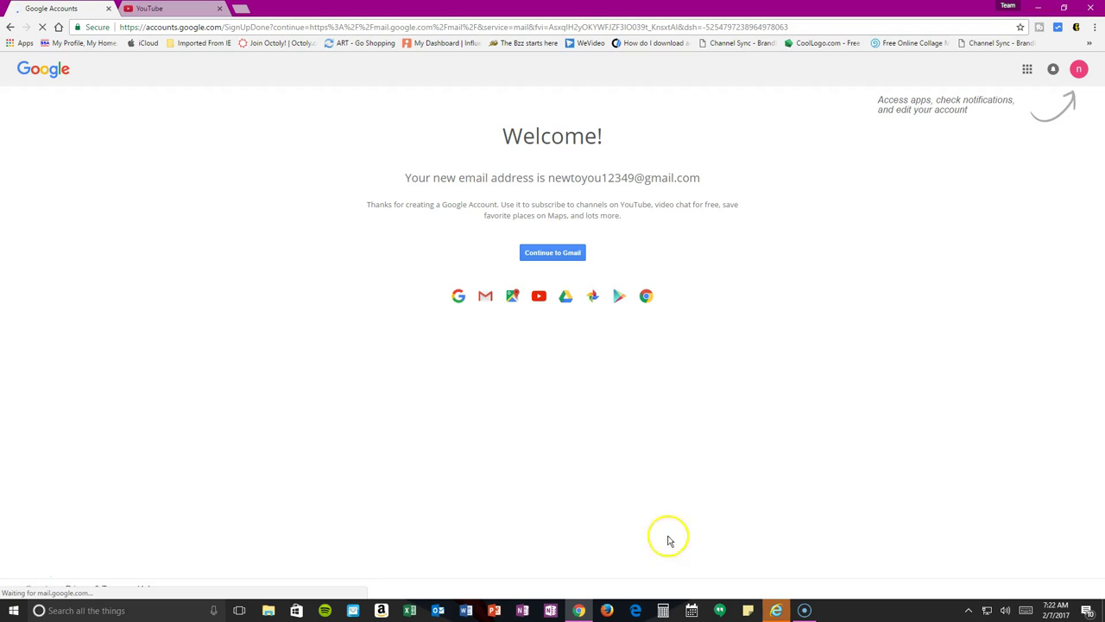
pyautogui.click(544, 255)
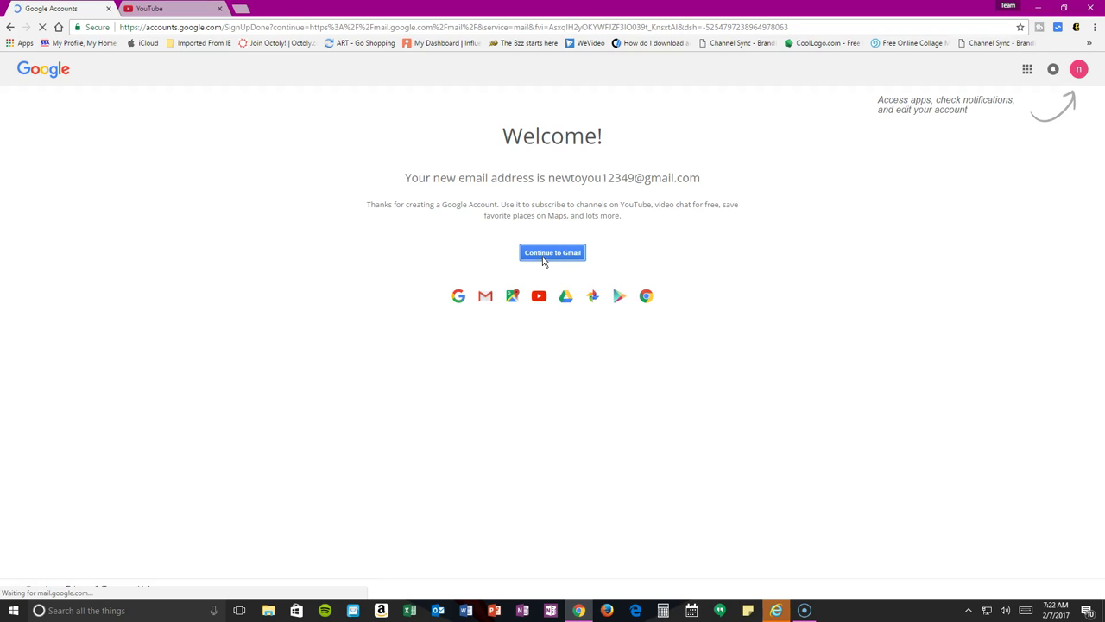
pyautogui.click(546, 259)
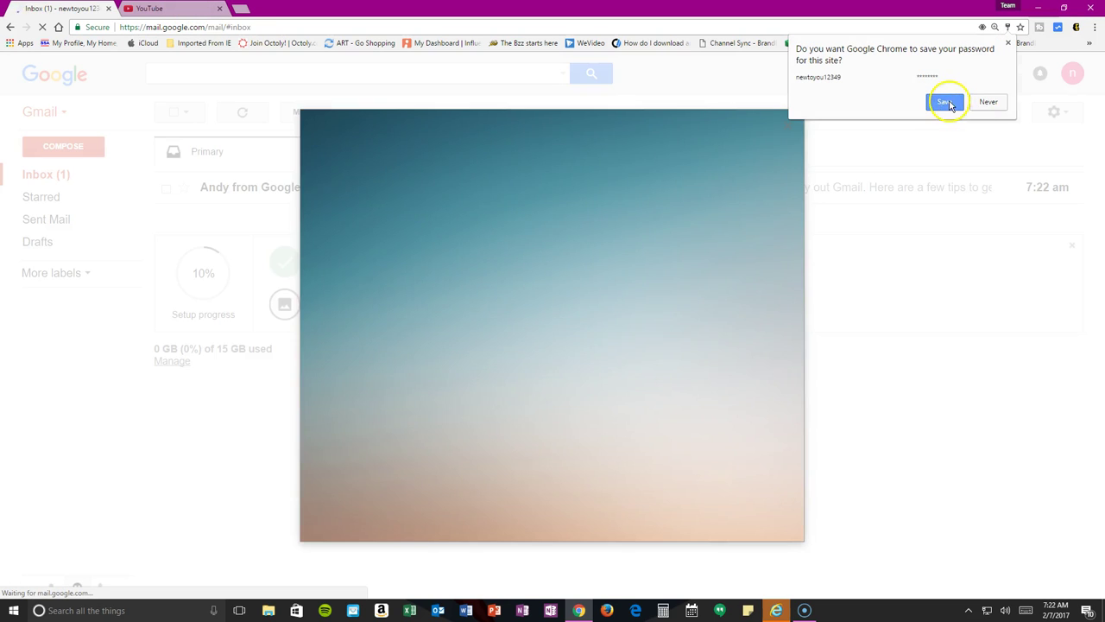
# Save the password in Chrome, dismiss Gmail's welcome overlay, and launch YouTube from Google apps.
pyautogui.click(949, 101)
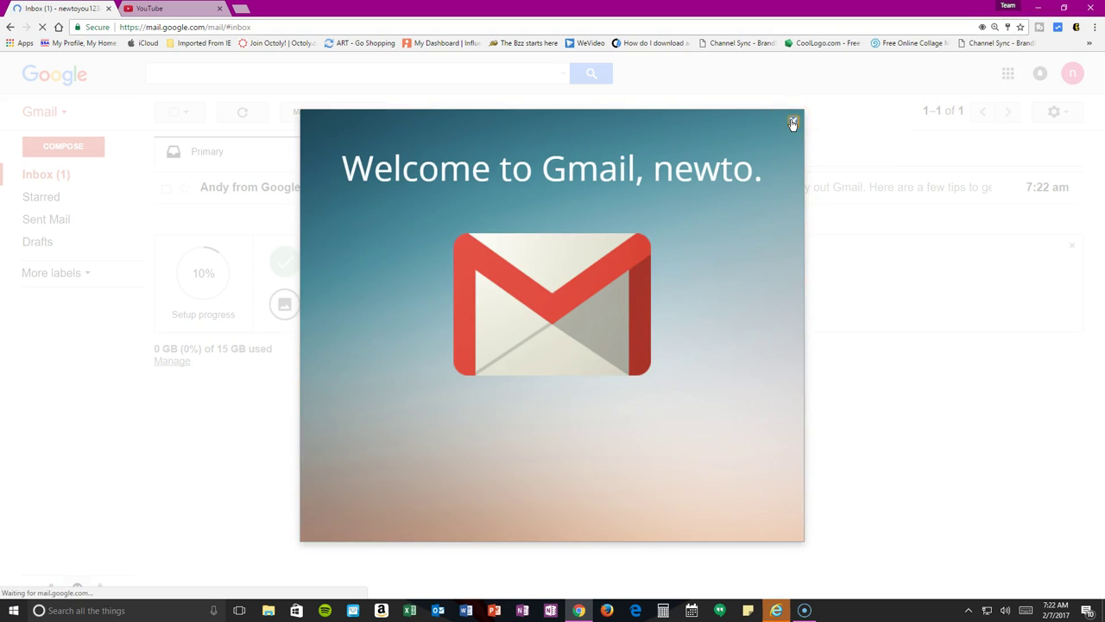
pyautogui.click(795, 124)
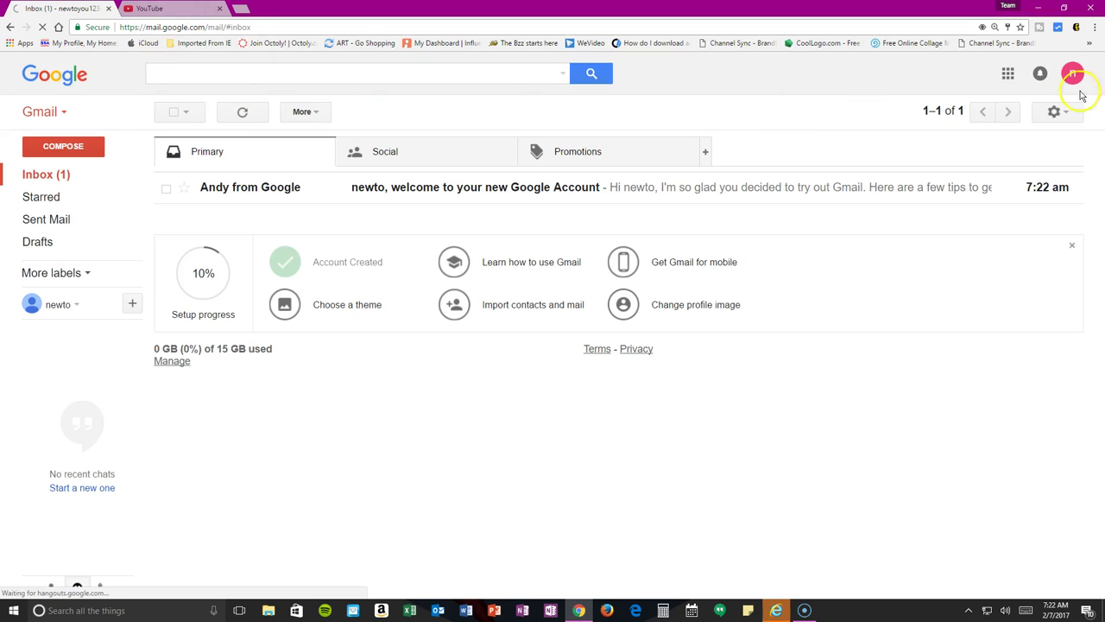
pyautogui.click(1007, 76)
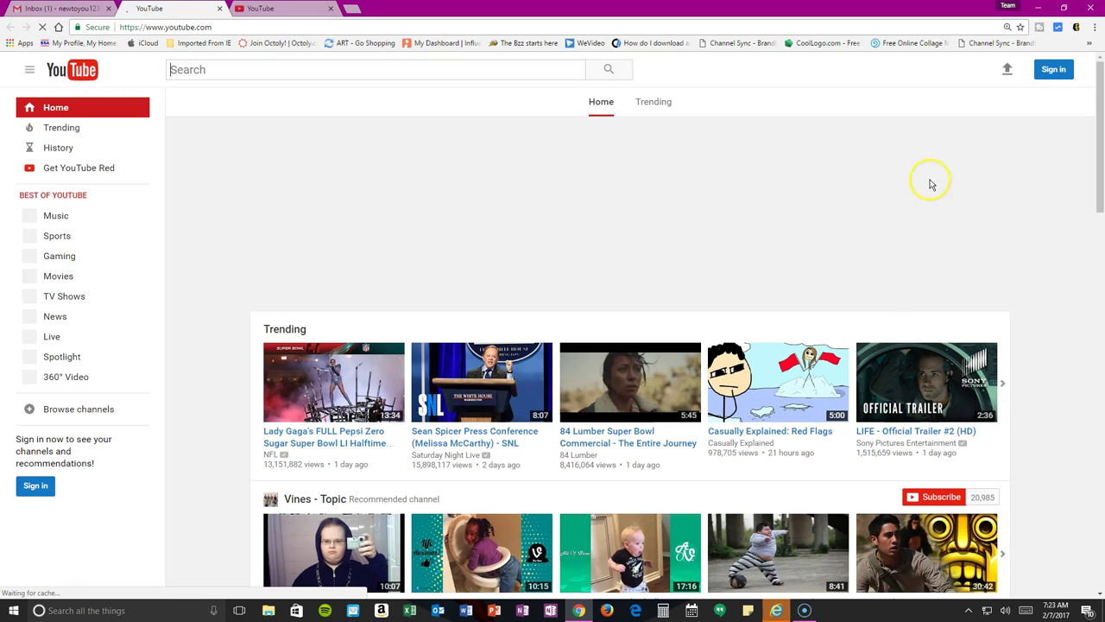
# Sign in to YouTube with the new account, dismiss the registration notice, and go to My channel.
pyautogui.click(1068, 69)
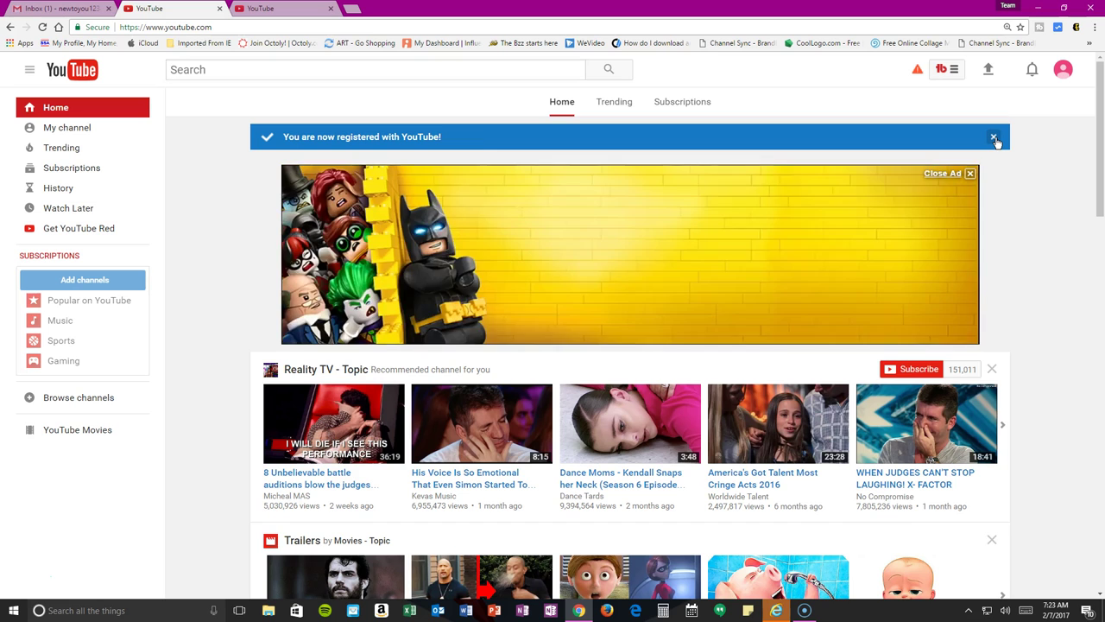
pyautogui.click(994, 138)
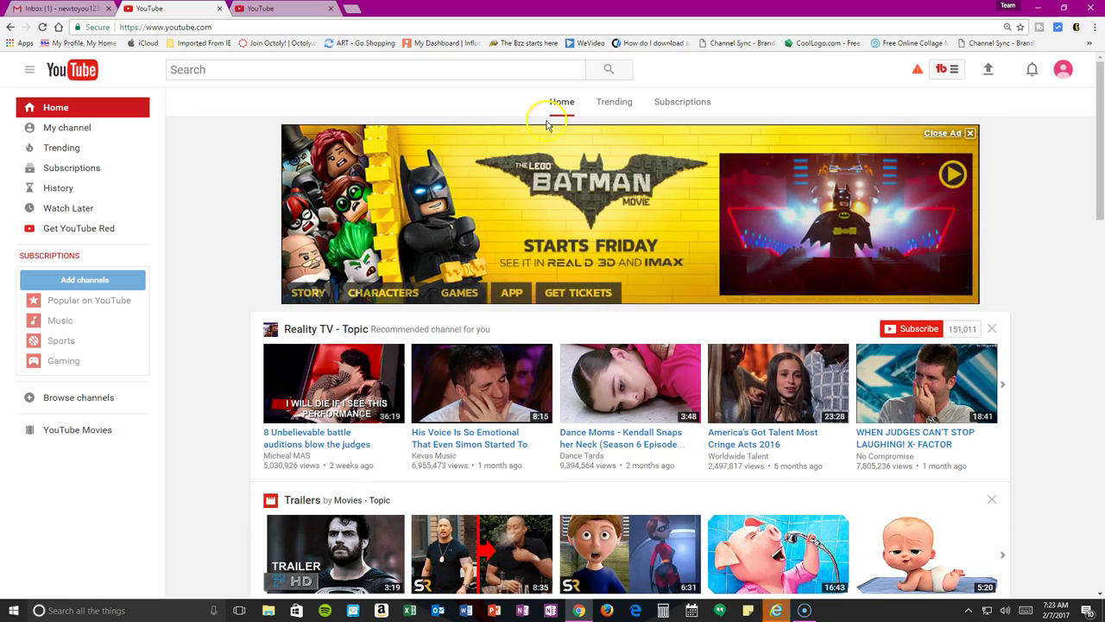
pyautogui.click(72, 131)
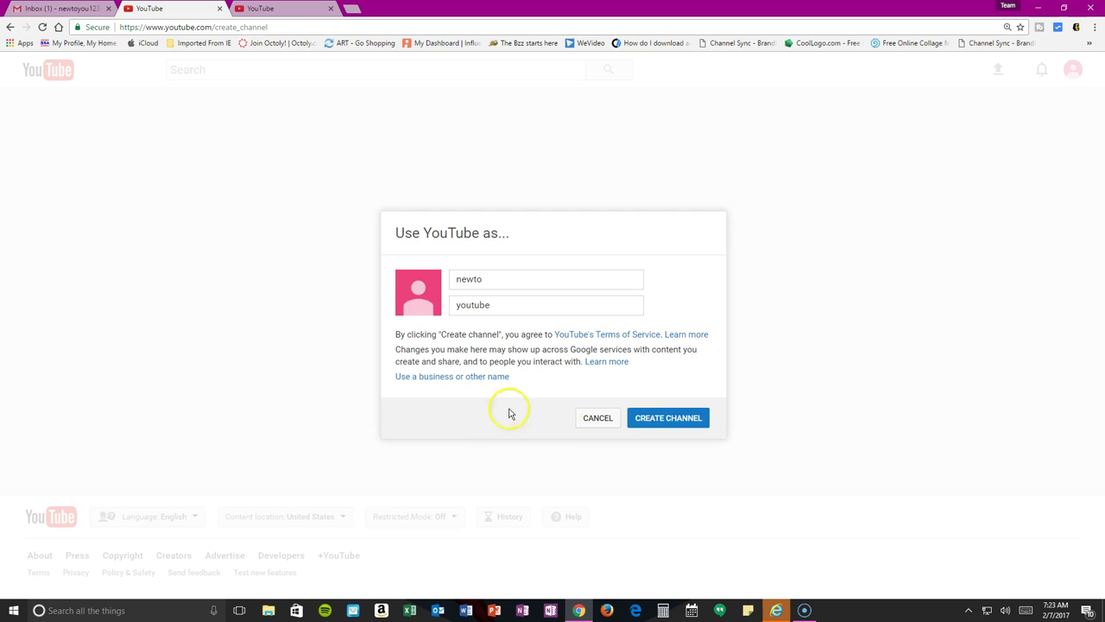
# Create the channel under the account's name and open its empty Video Manager.
pyautogui.click(653, 418)
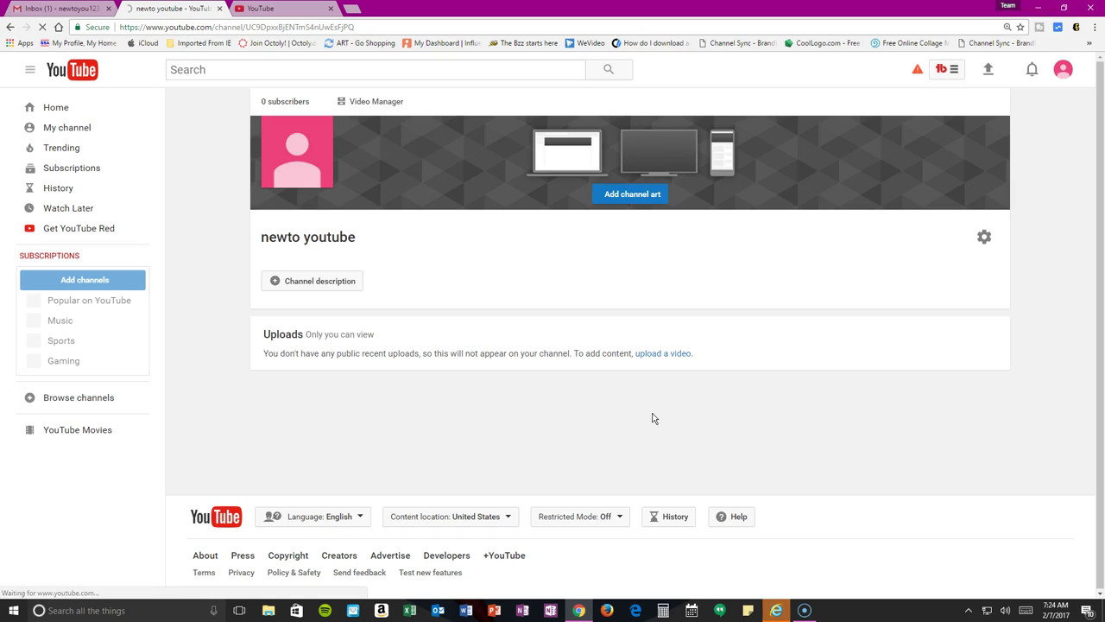
pyautogui.click(364, 103)
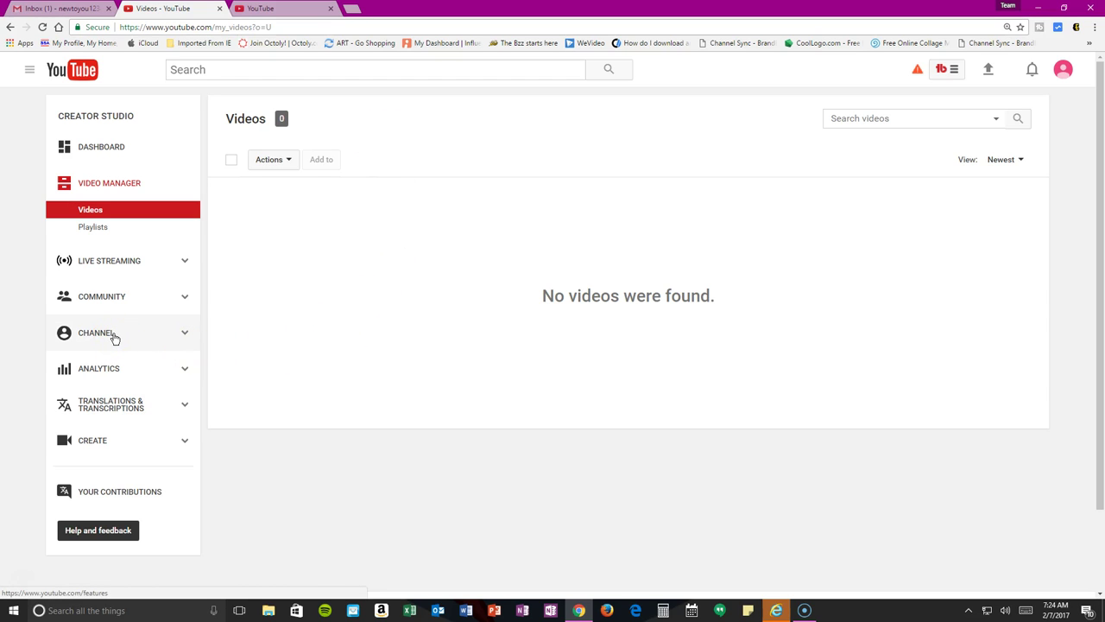
# Open Channel > Status and features and review it, showing custom thumbnails not enabled.
pyautogui.click(115, 339)
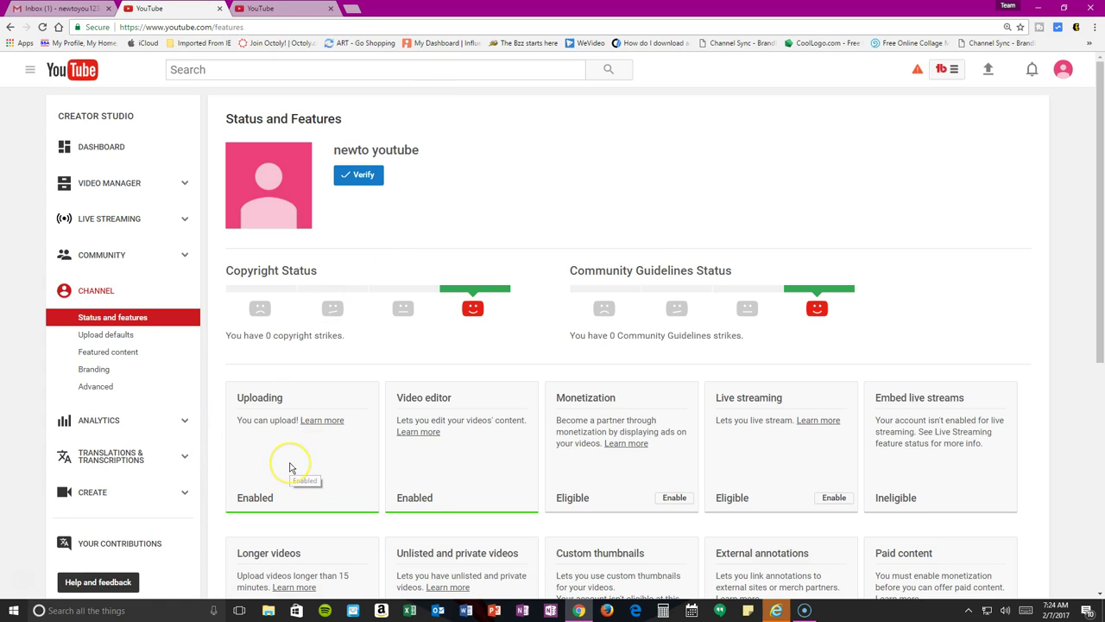
pyautogui.scroll(-3, 291, 469)
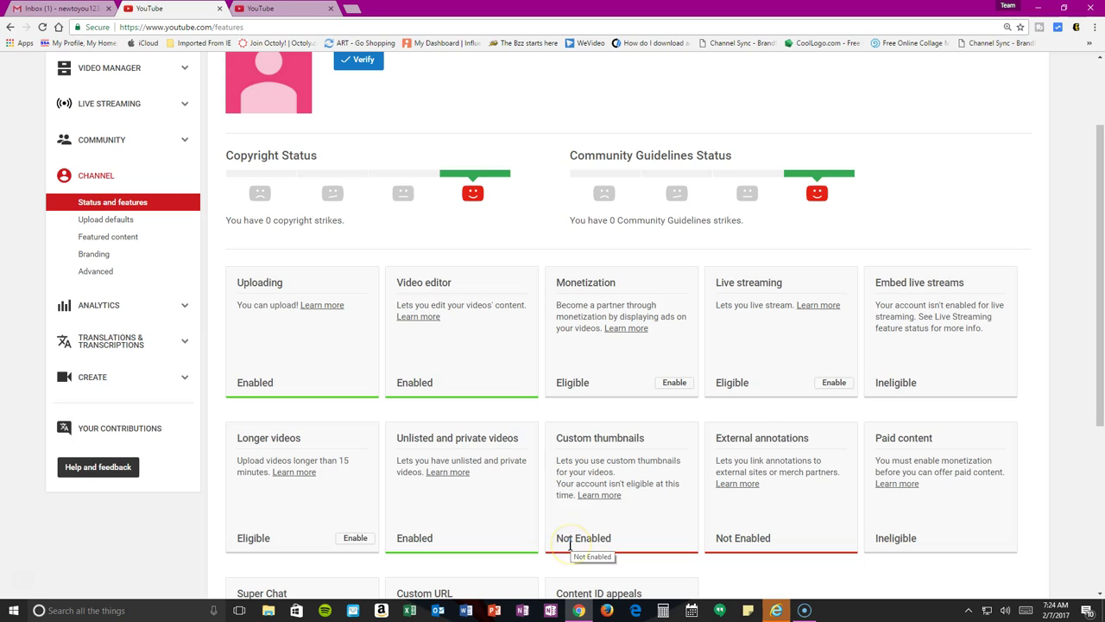
pyautogui.scroll(3, 570, 542)
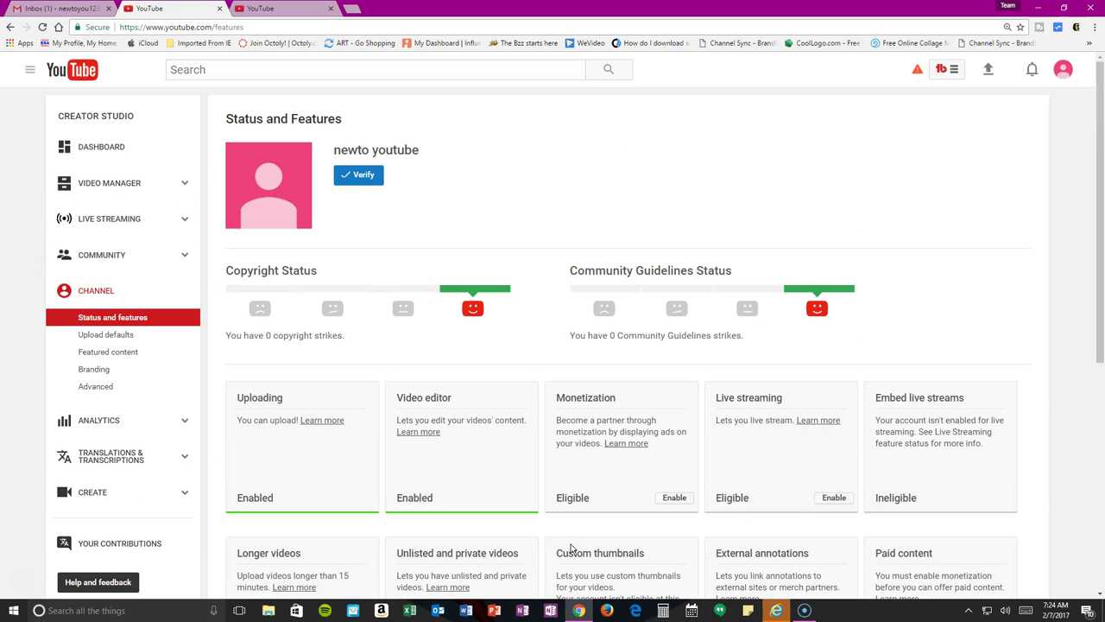
# Verify the account by phone, choosing a code delivery method and submitting the 6-digit code.
pyautogui.click(362, 177)
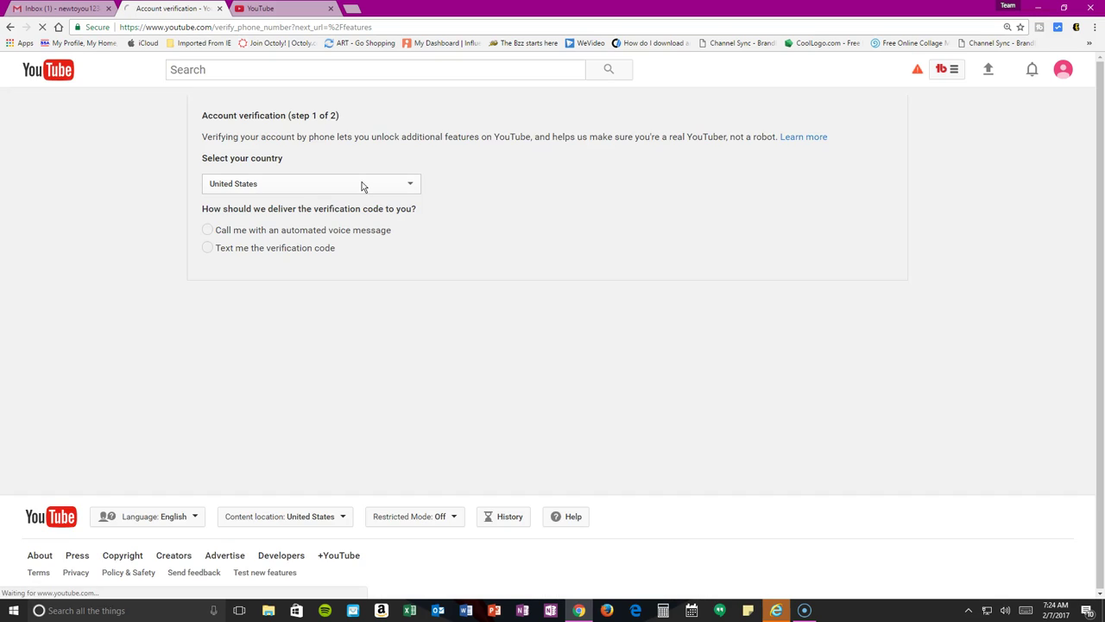
pyautogui.click(323, 225)
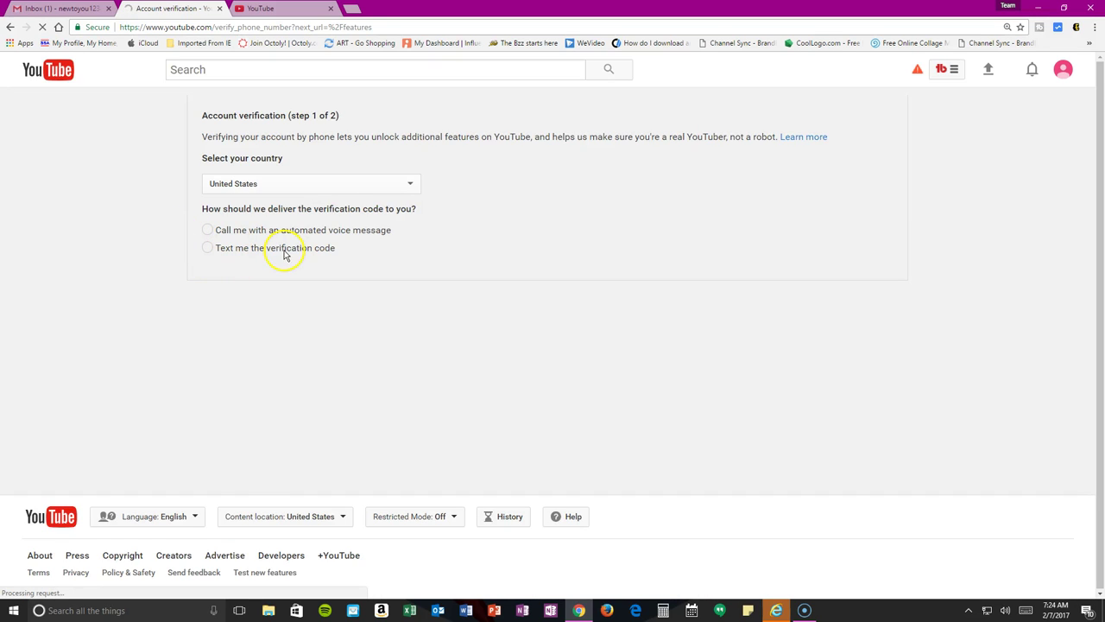
pyautogui.click(210, 249)
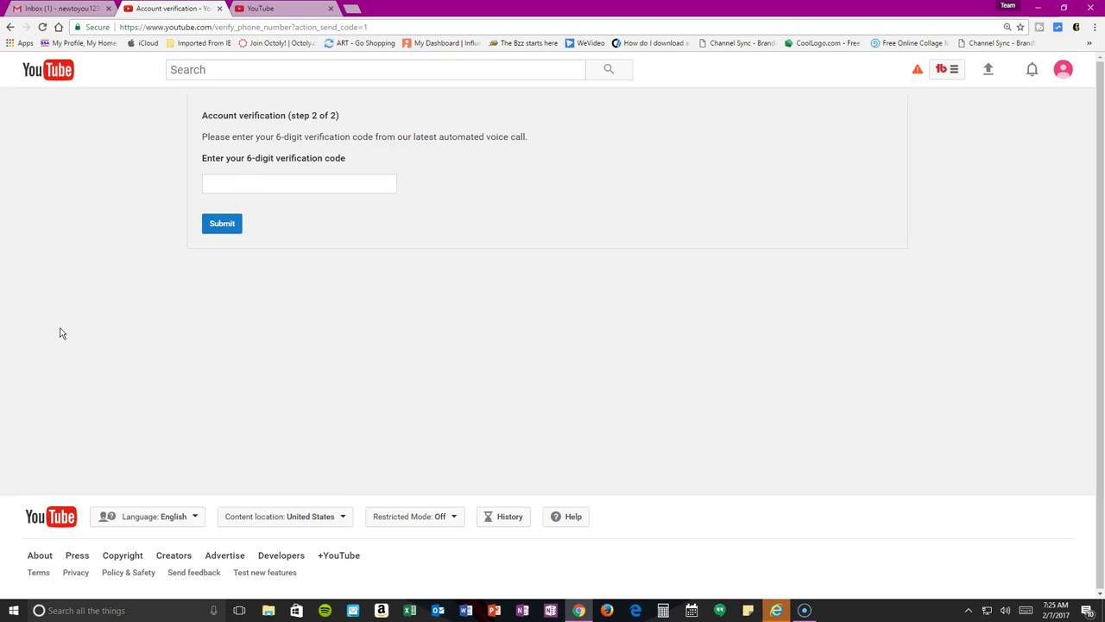
pyautogui.click(230, 186)
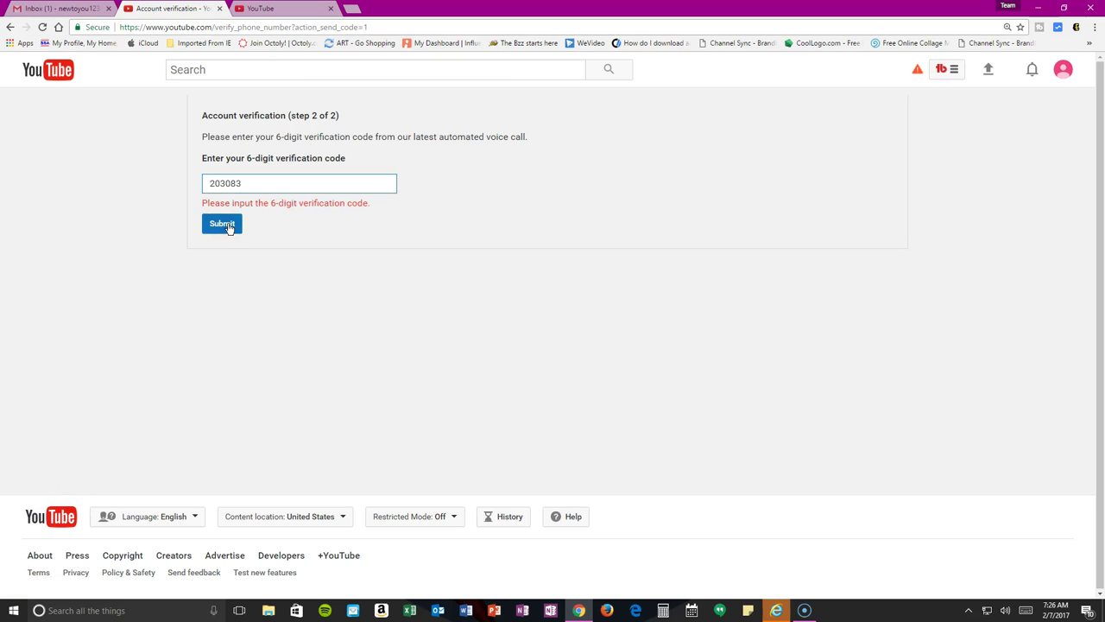
pyautogui.click(228, 223)
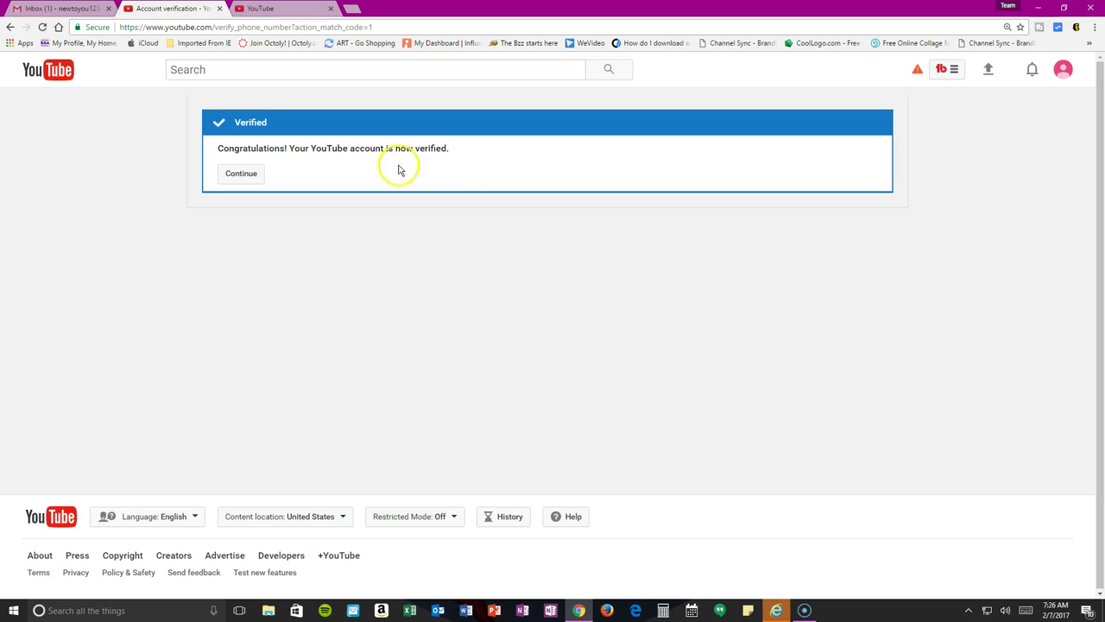
# Continue back to Status and Features and confirm Custom thumbnails now shows Enabled.
pyautogui.click(247, 173)
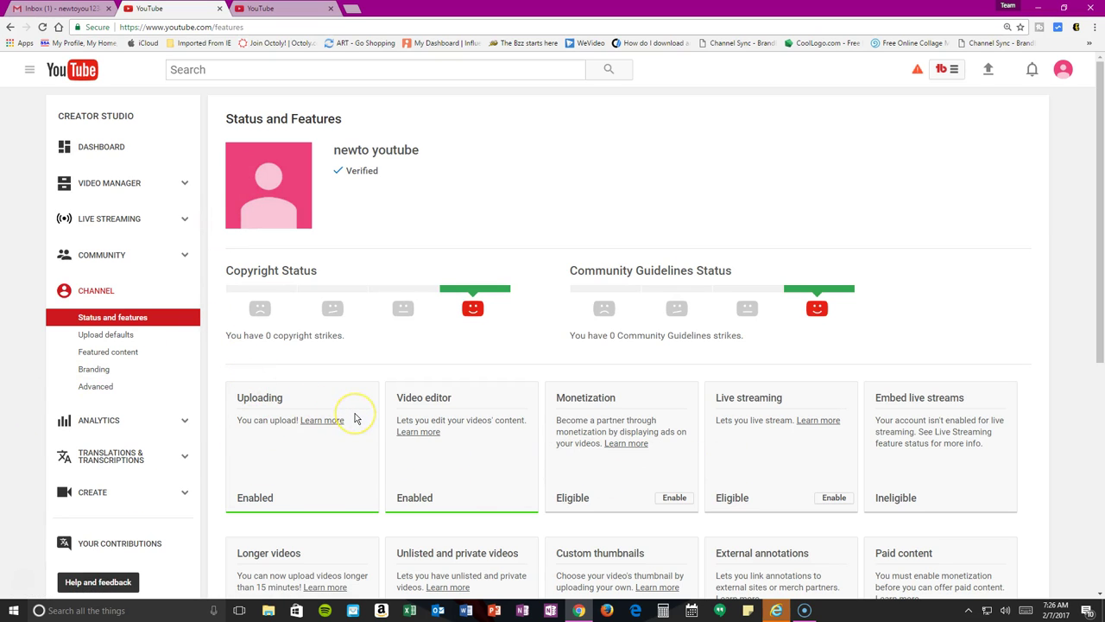
pyautogui.scroll(-2, 354, 418)
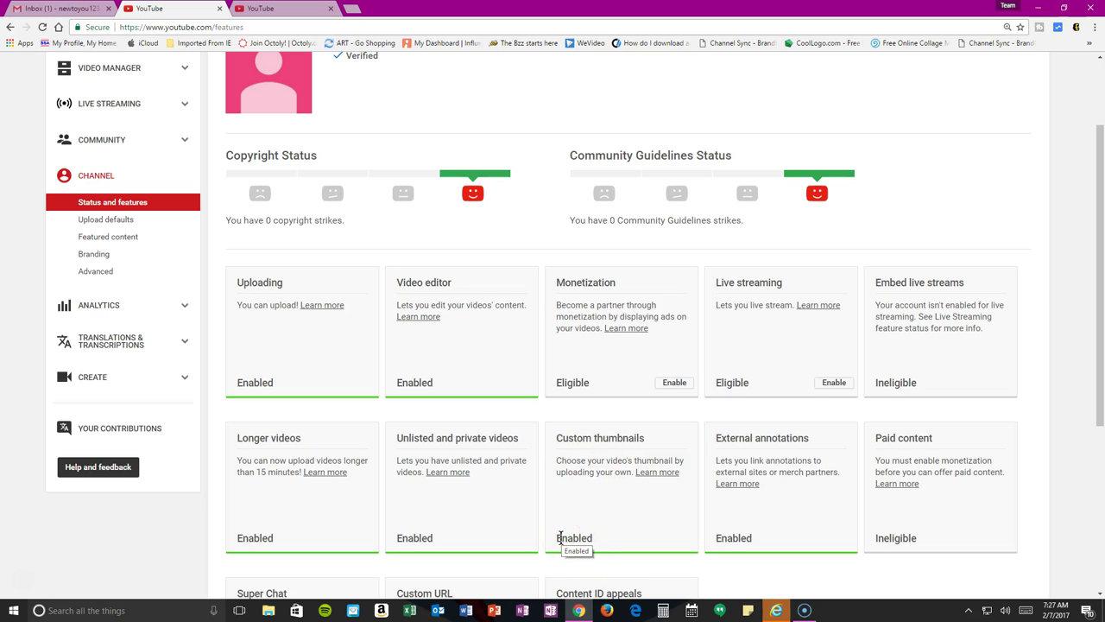
pyautogui.scroll(3, 560, 538)
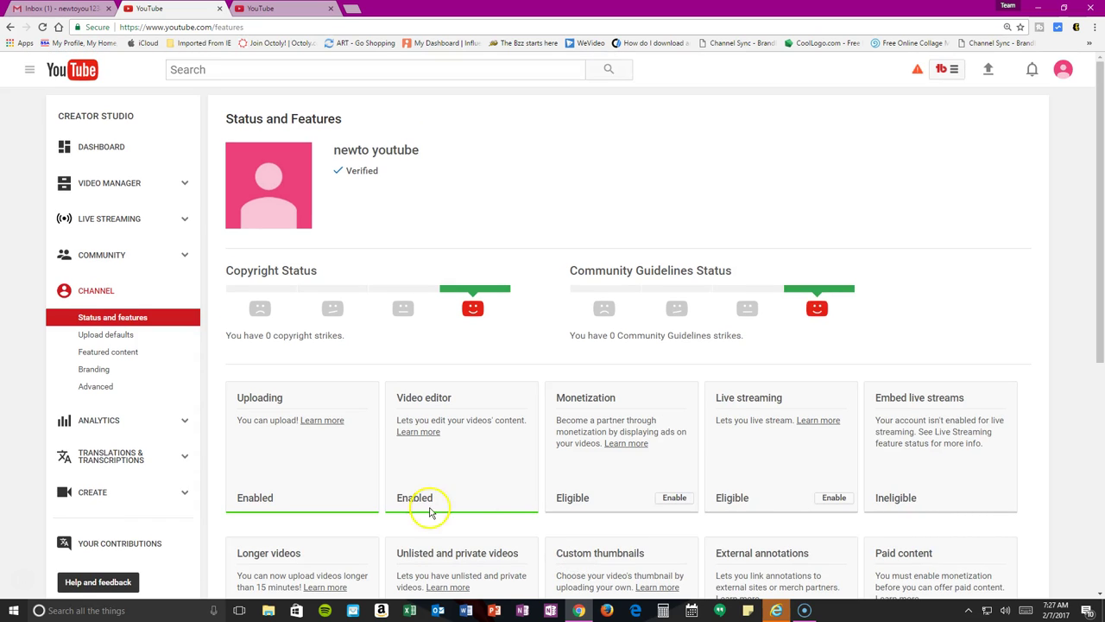
# From Video Manager, open the upload page and switch the upload privacy from Public to Private.
pyautogui.click(108, 188)
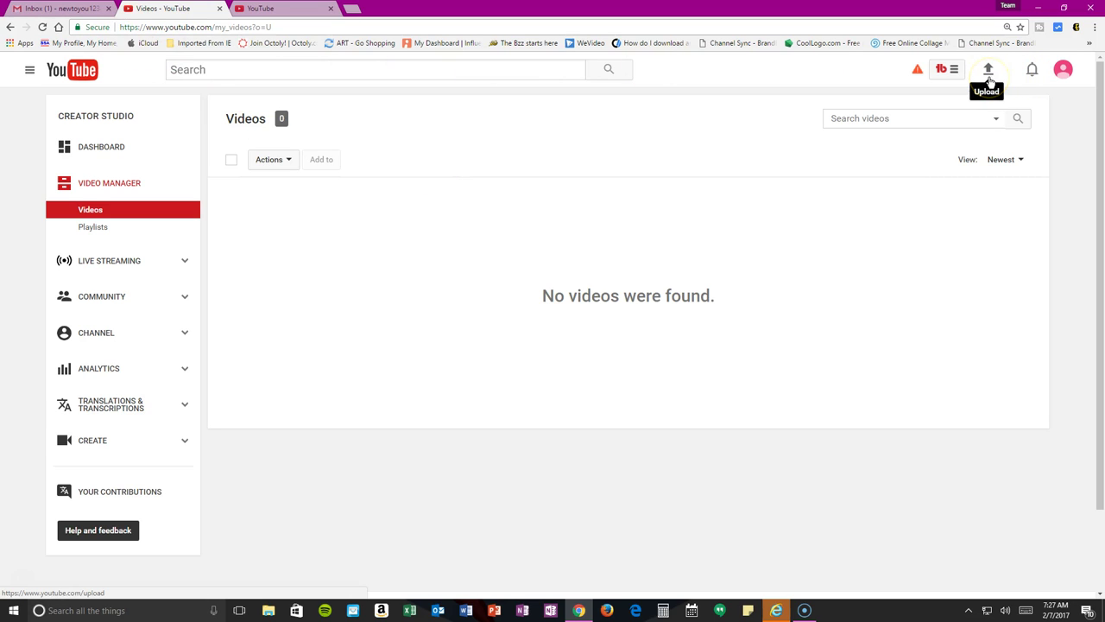
pyautogui.click(989, 78)
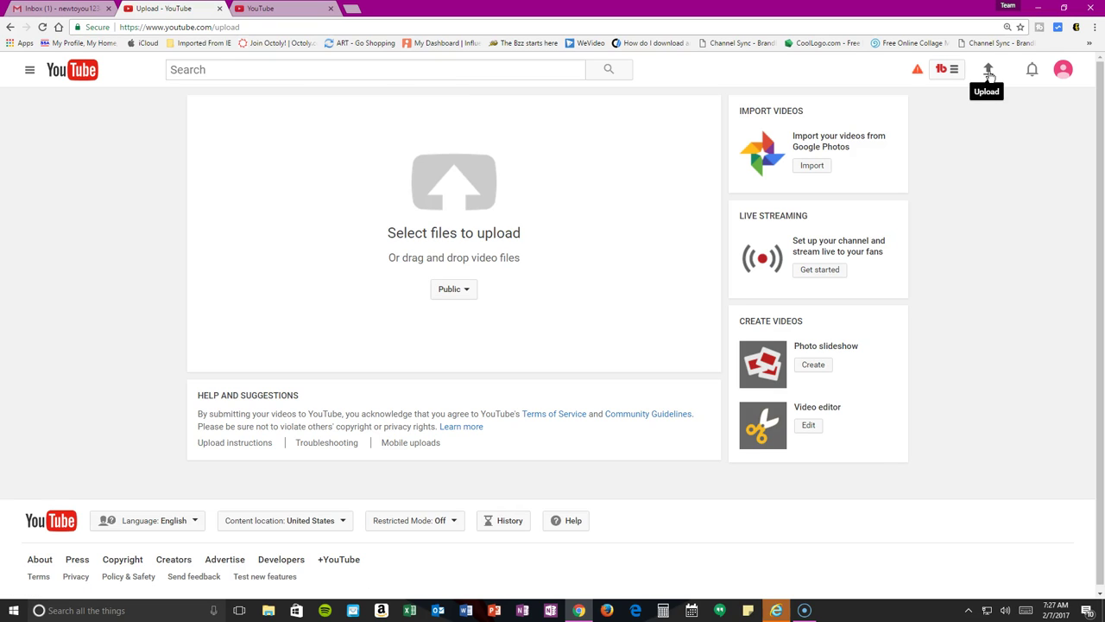
pyautogui.click(458, 290)
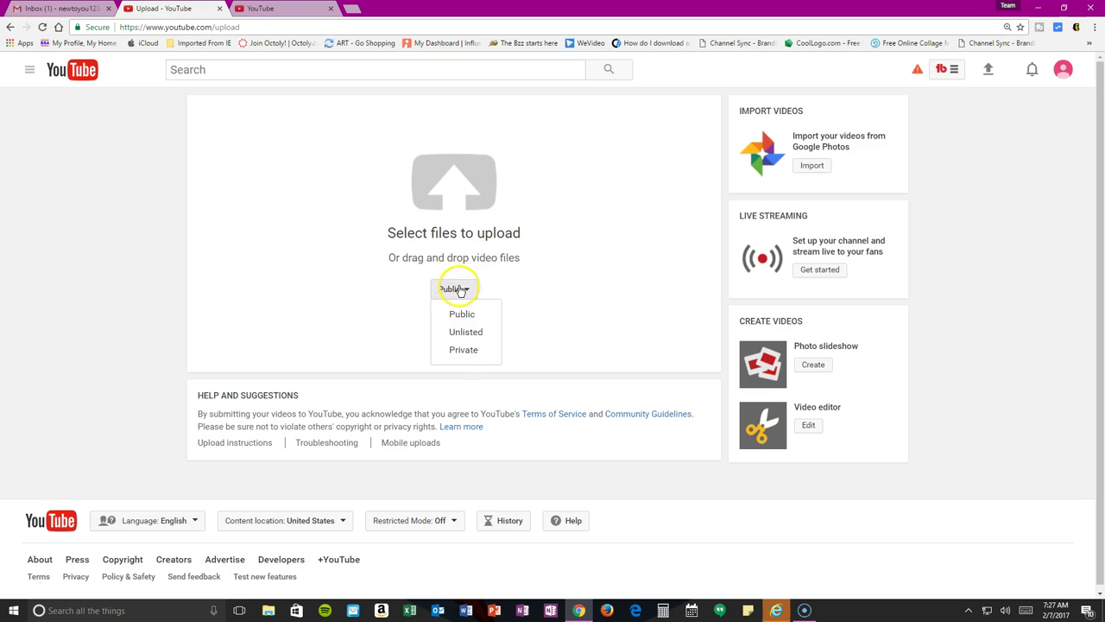
pyautogui.click(463, 350)
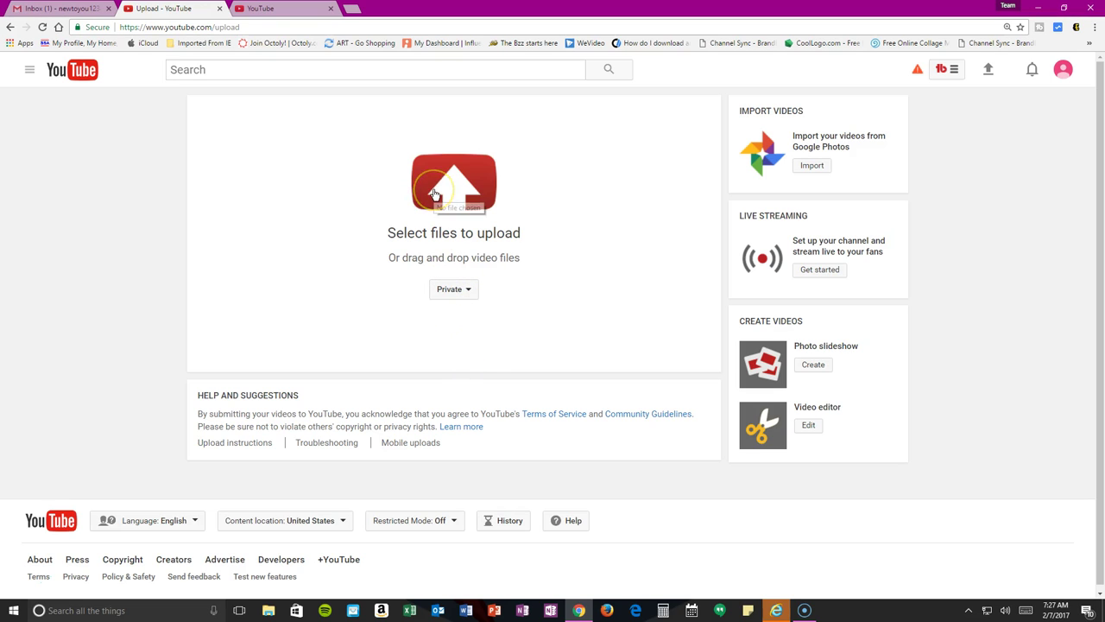
# Upload the POPULAR ANIMATED SCRIBBLE-PAINT green-screen video file from Downloads.
pyautogui.click(435, 194)
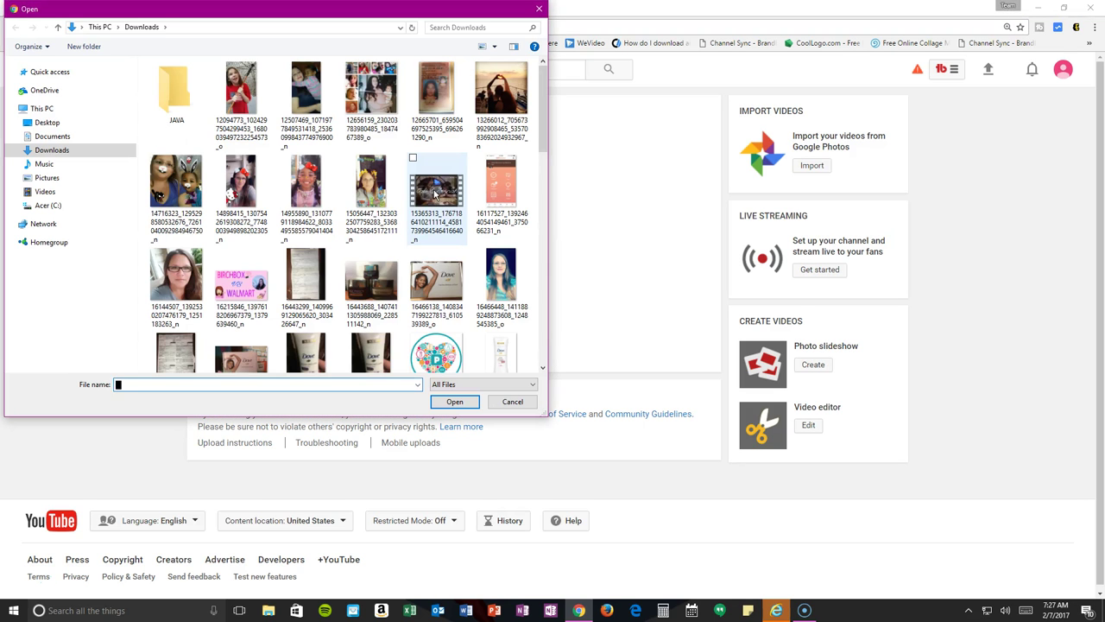
pyautogui.scroll(-10, 434, 194)
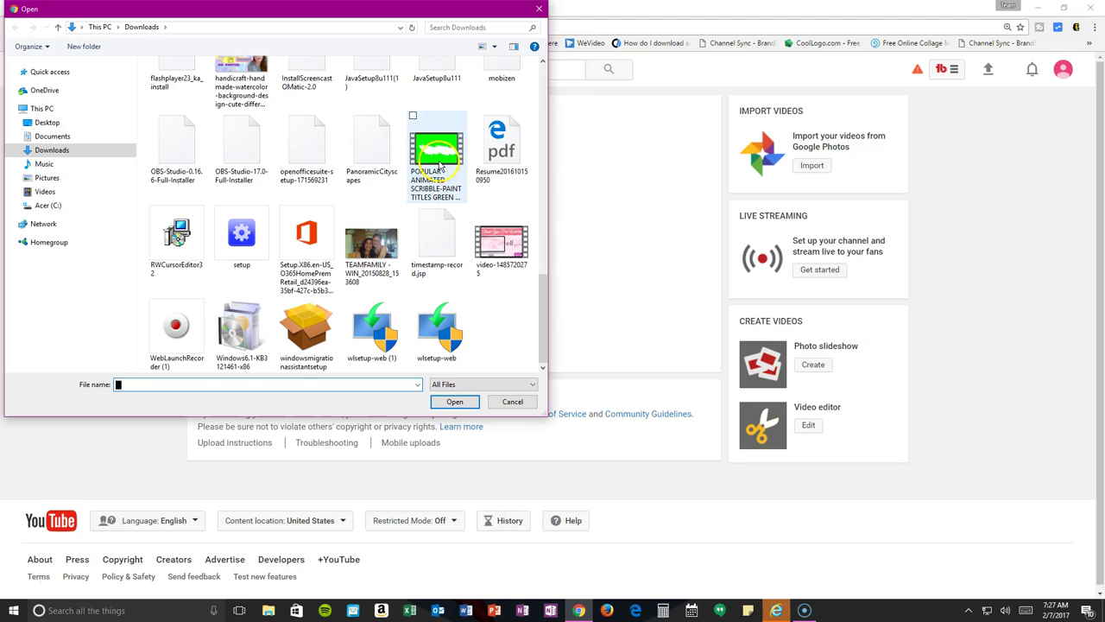
pyautogui.click(436, 195)
pyautogui.click(450, 407)
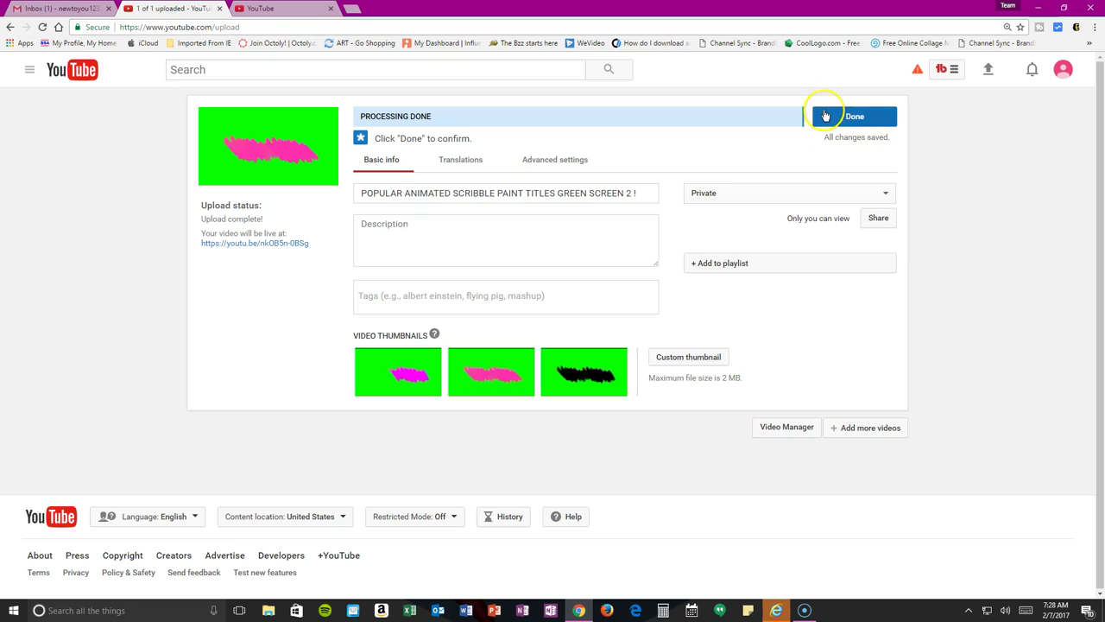
# Mark the uploaded video Done, then reopen its Basic info editing page.
pyautogui.click(853, 117)
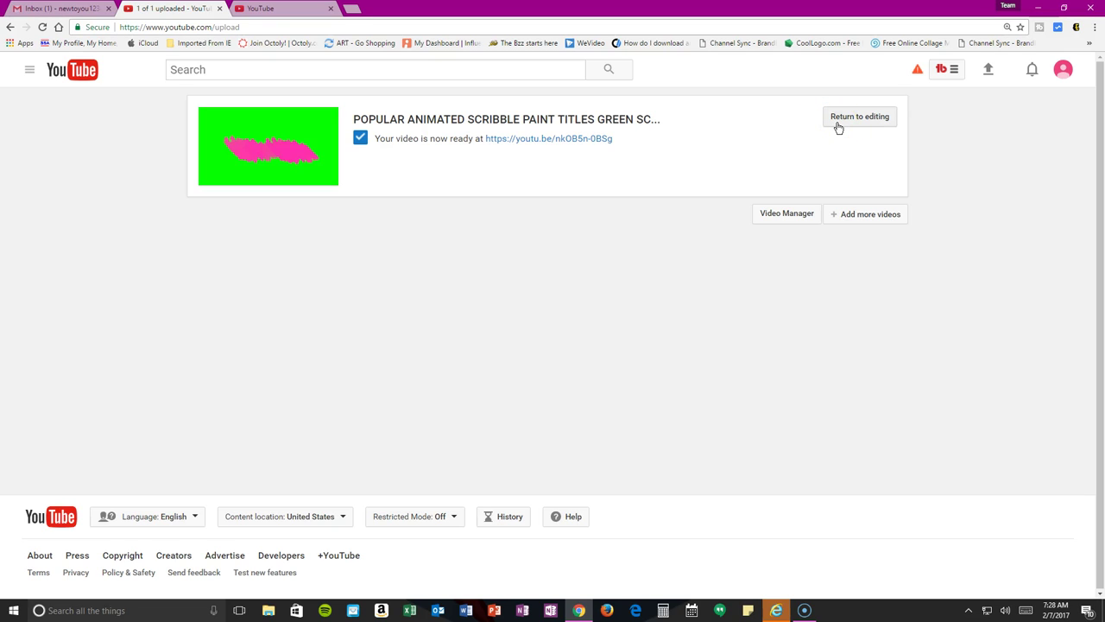
pyautogui.click(837, 128)
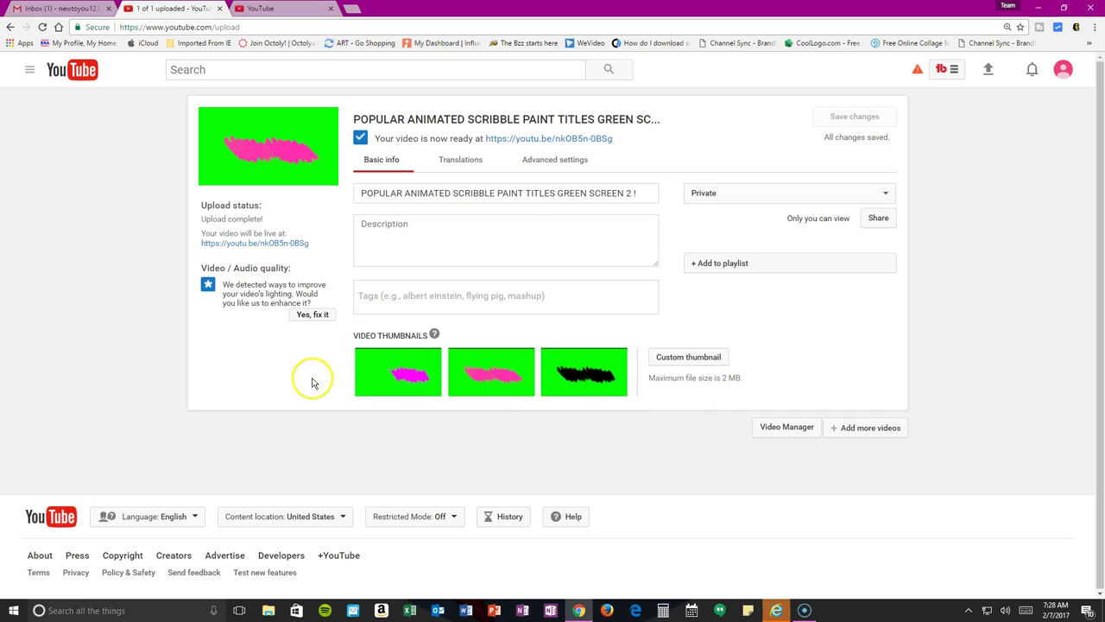
pyautogui.moveTo(571, 380)
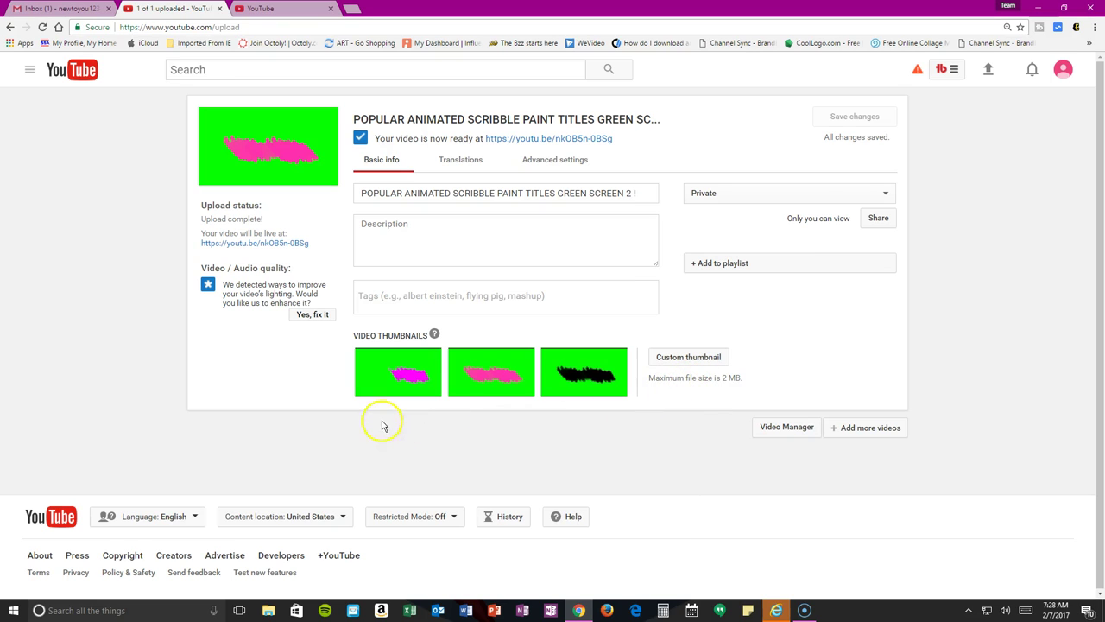
# Go to My channel, then to the Creator Studio Dashboard via the avatar menu.
pyautogui.click(29, 69)
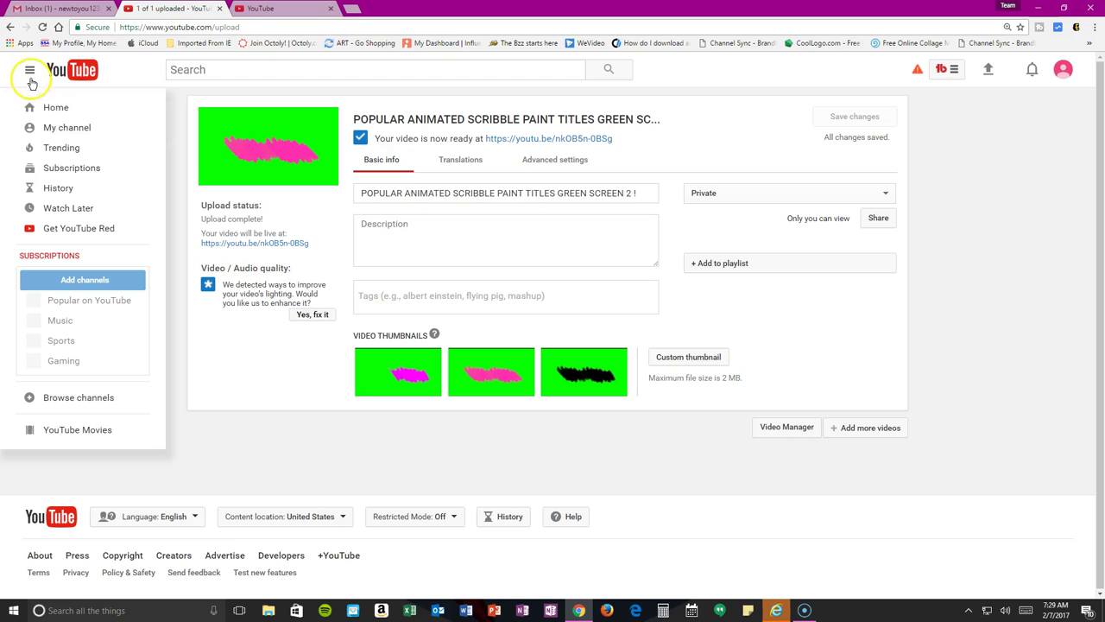
pyautogui.click(62, 131)
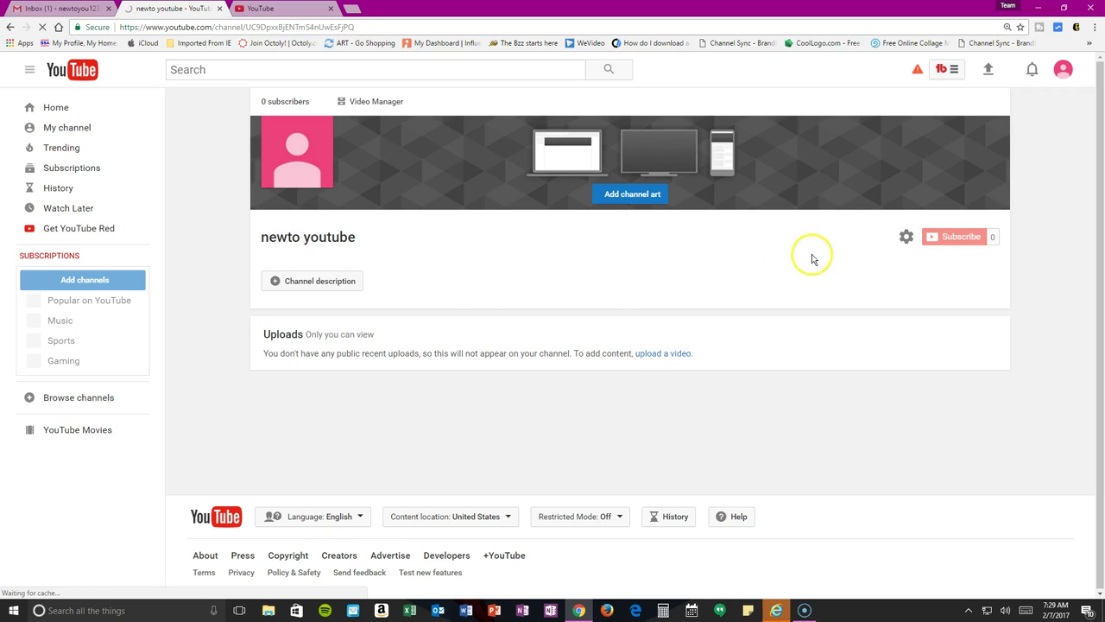
pyautogui.click(1063, 73)
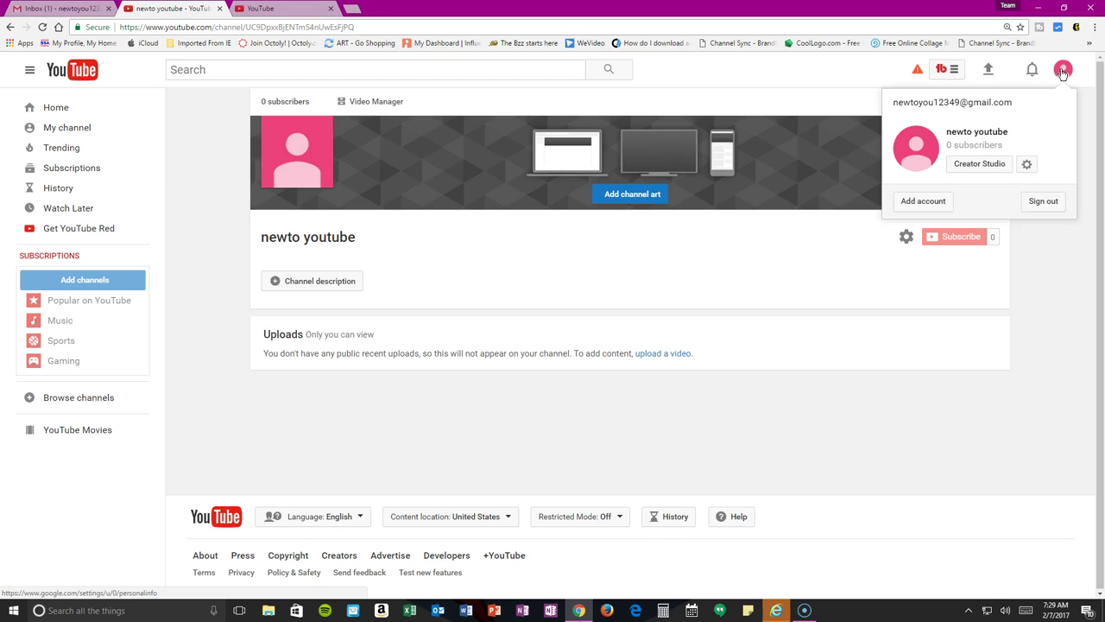
pyautogui.click(976, 166)
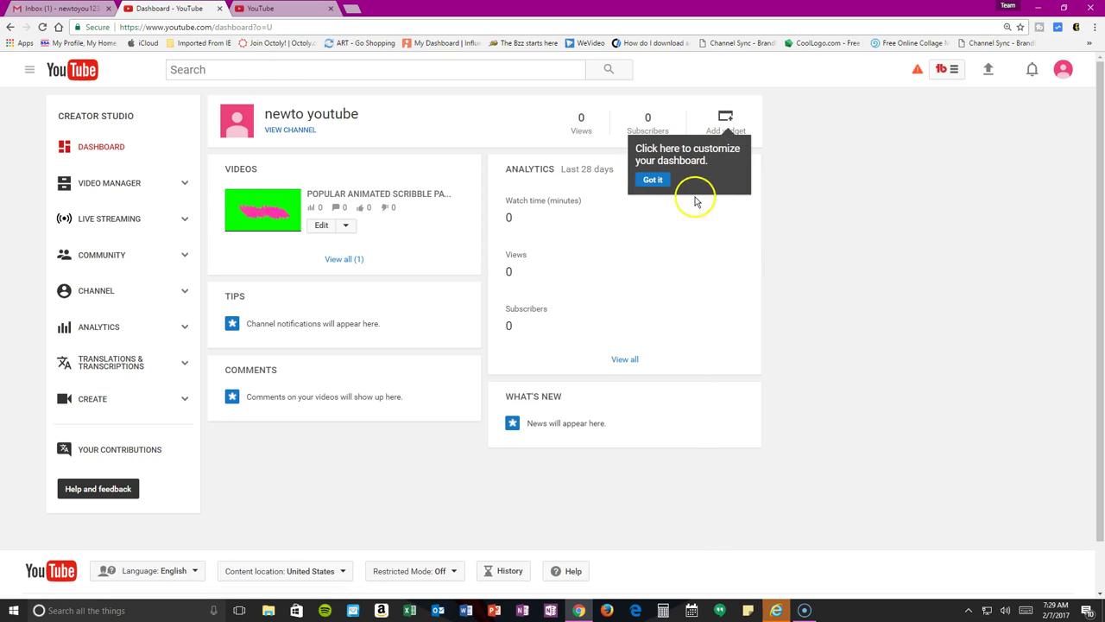
# Open the scribble-paint video's edit page, then go to the channel's Status and features.
pyautogui.click(319, 226)
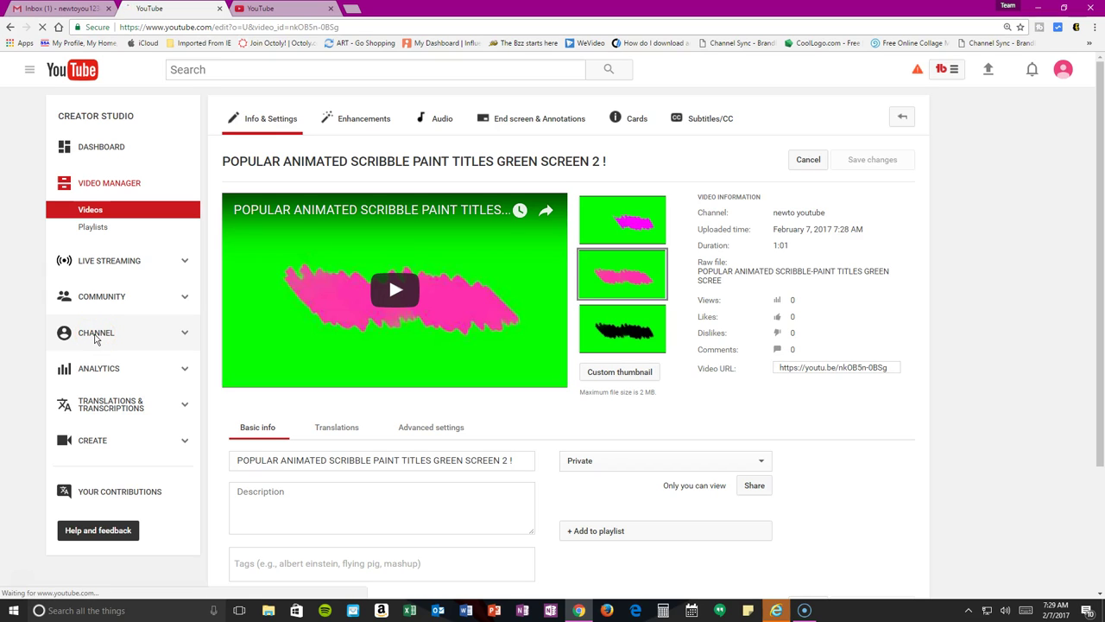
pyautogui.click(95, 336)
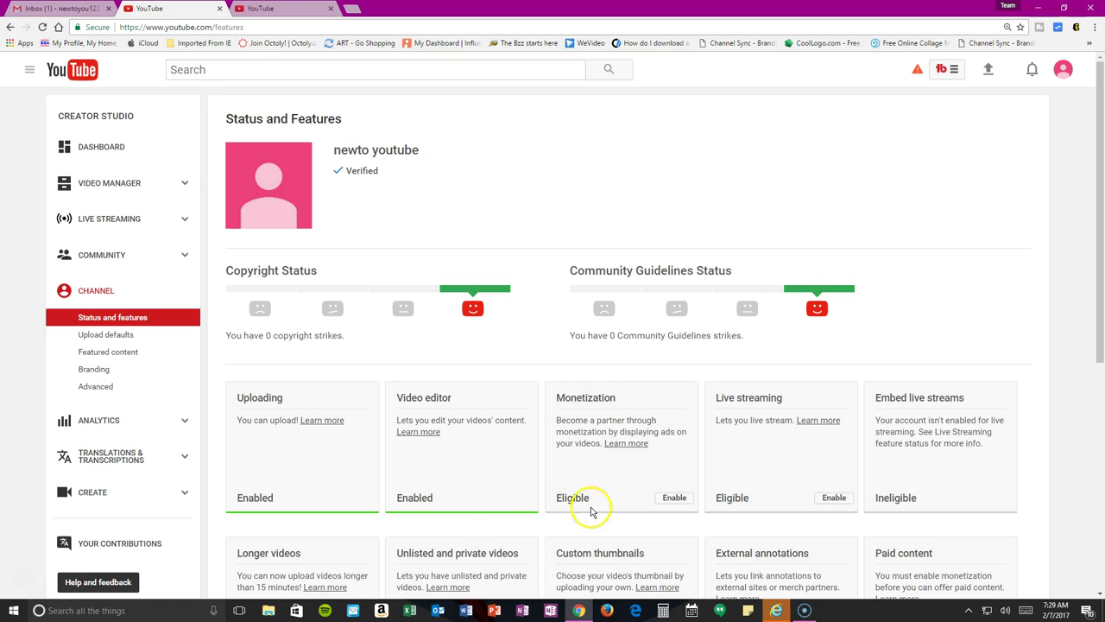
# Scroll the Status and features cards to confirm Custom thumbnails is Enabled, then go to YouTube home.
pyautogui.scroll(-1, 558, 505)
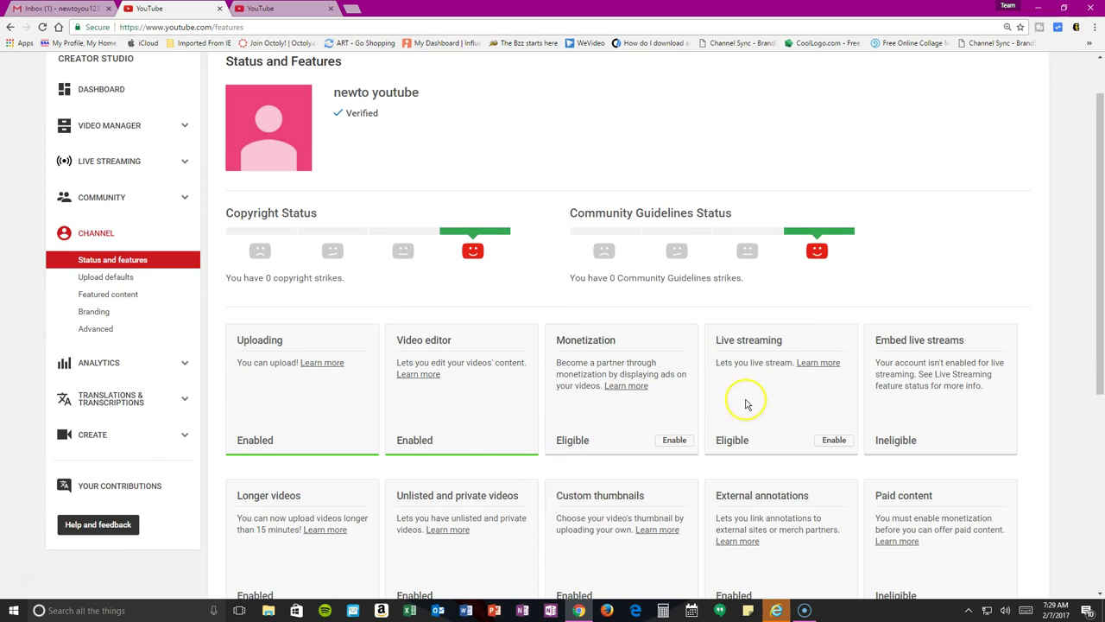
pyautogui.scroll(-2, 740, 455)
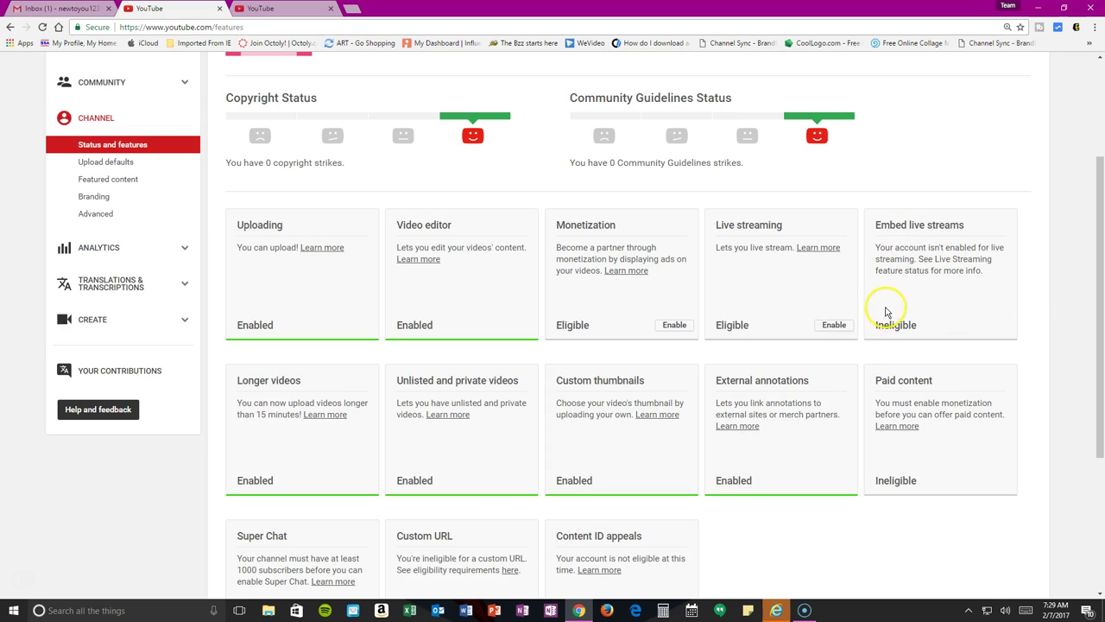
pyautogui.scroll(-2, 398, 529)
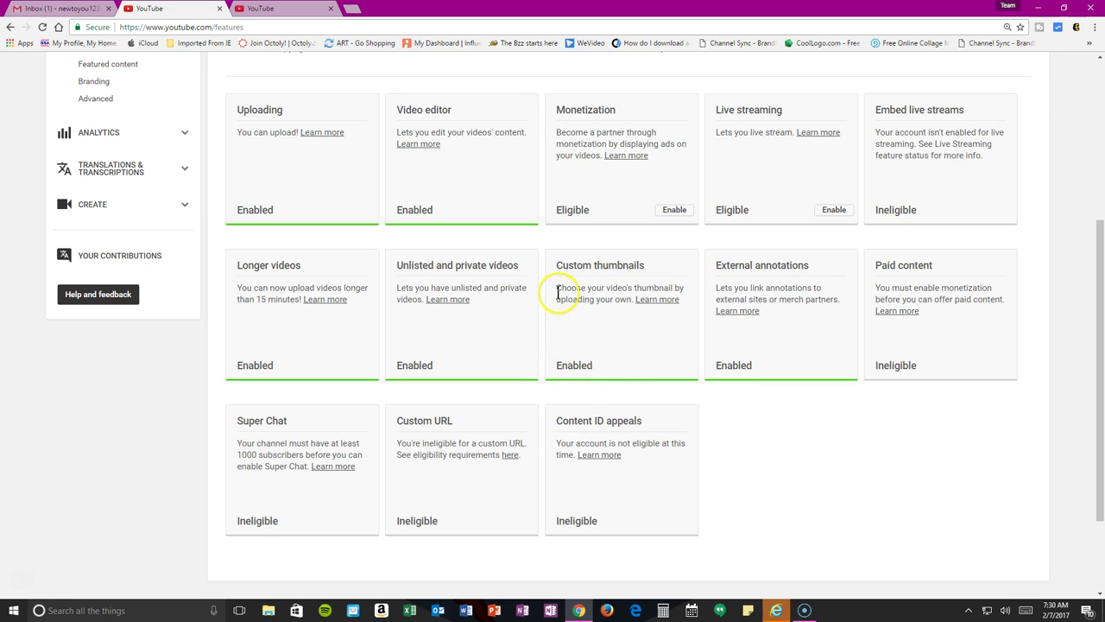
pyautogui.scroll(4, 553, 291)
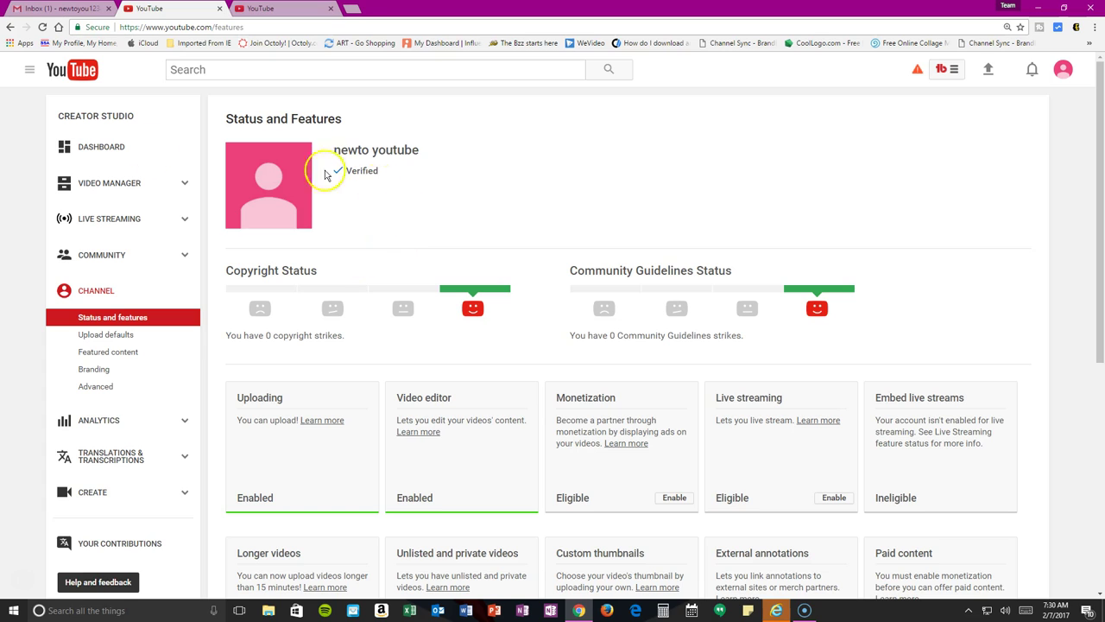
pyautogui.click(69, 76)
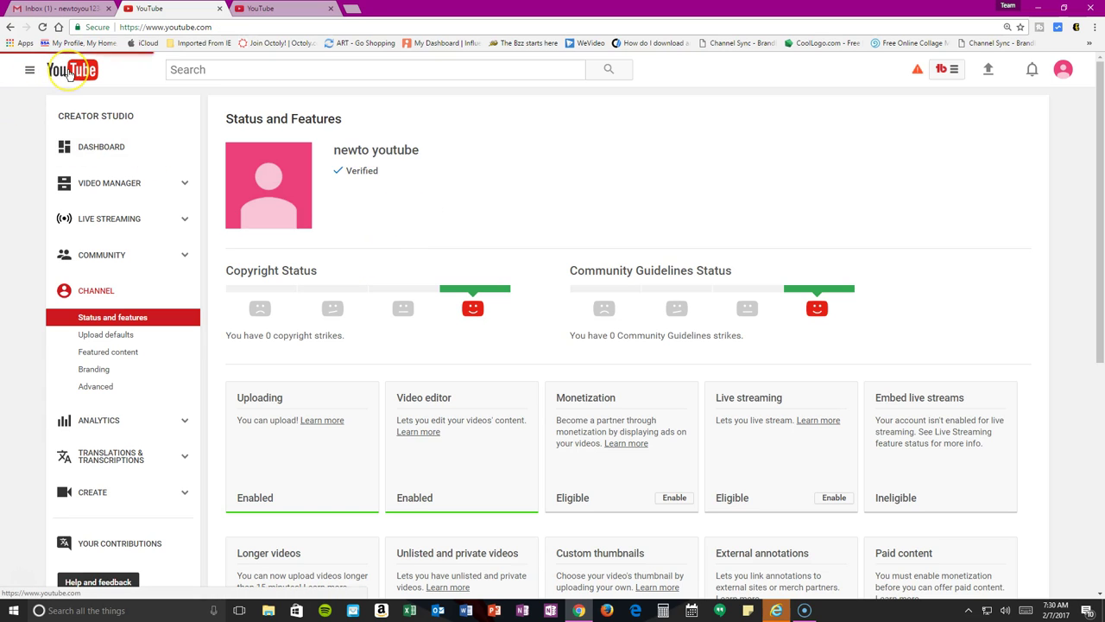